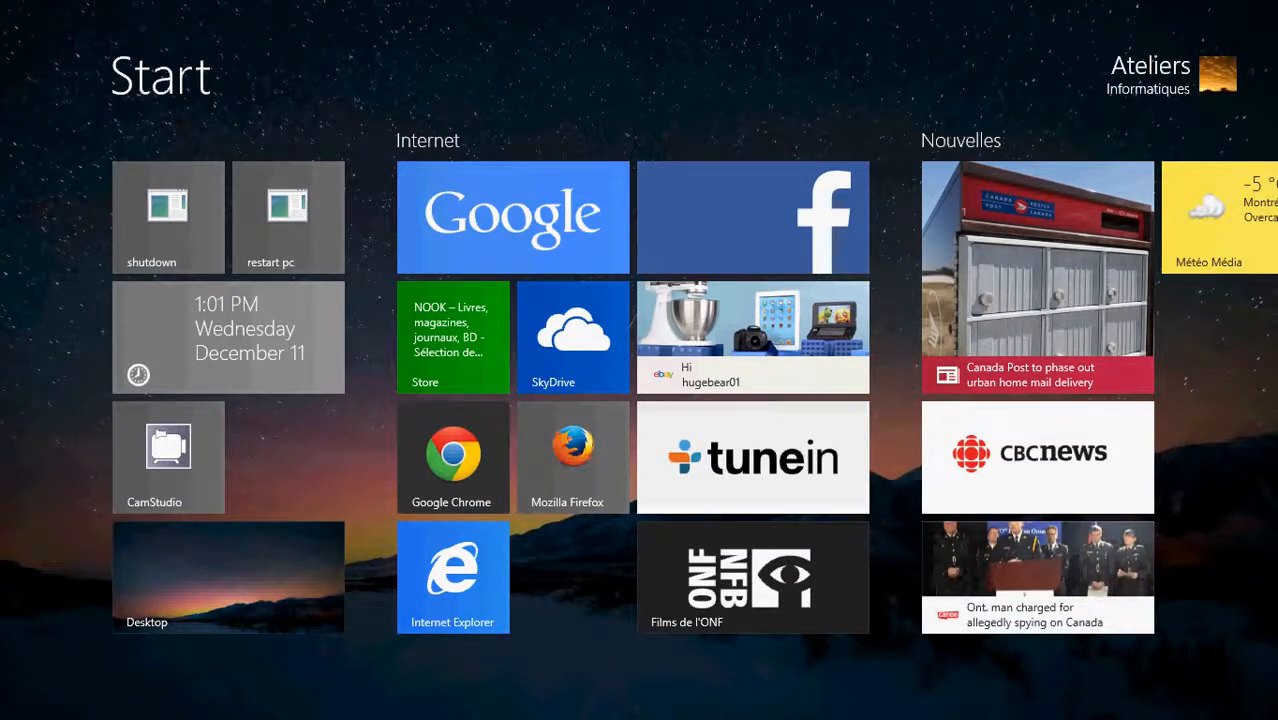
Search the system settings for "sharing" and open the Network and Sharing Center.
{"action": "mouse_move", "coordinate": [1275, 3]}
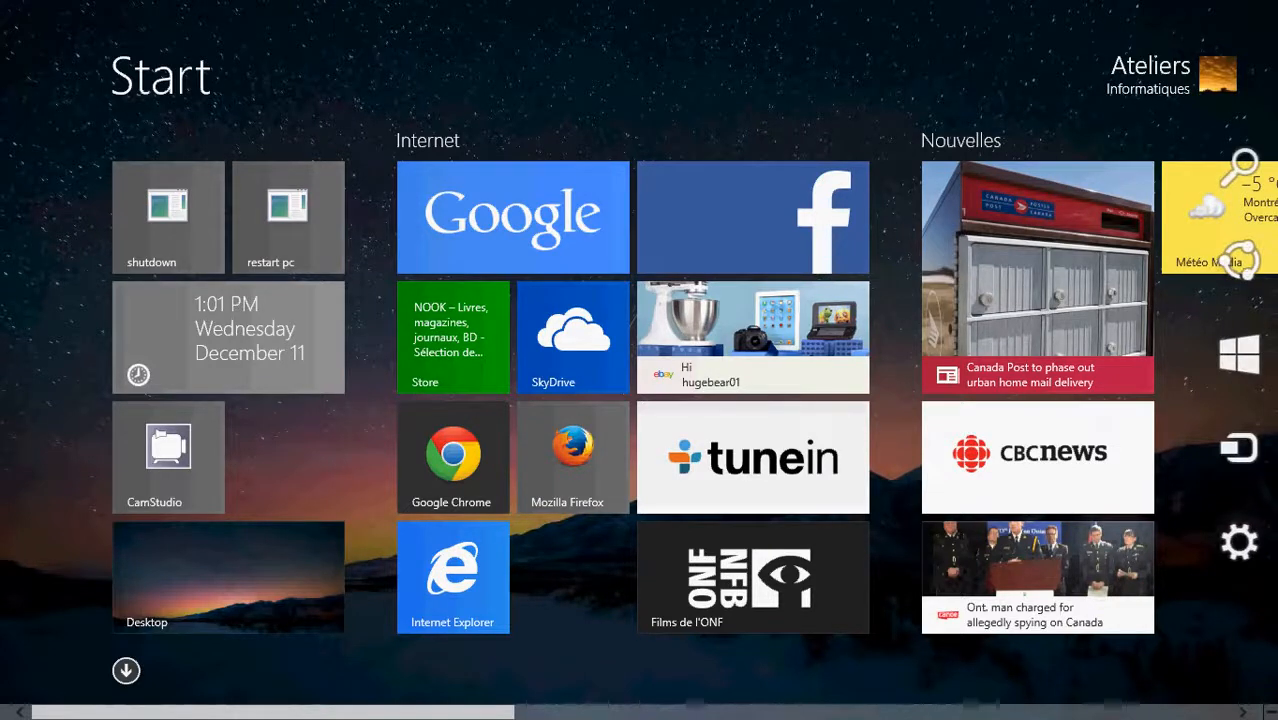
{"action": "left_click", "coordinate": [1240, 175]}
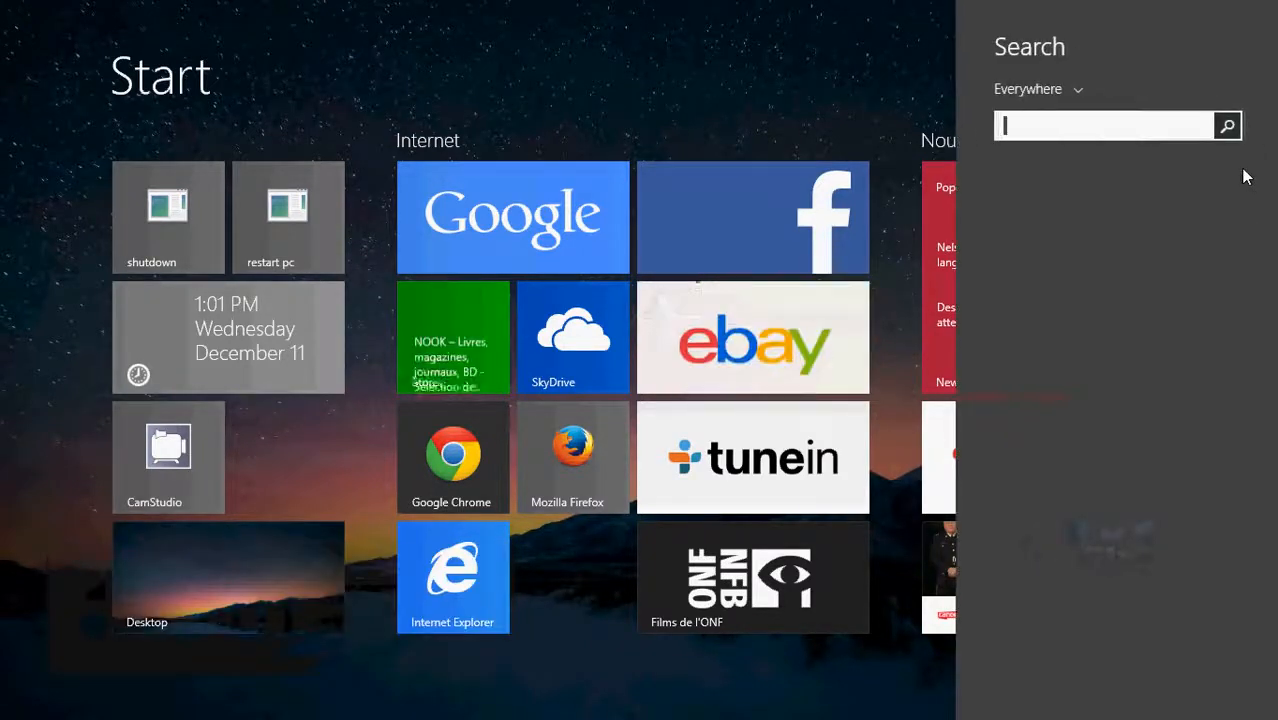
{"action": "type", "text": "sharing"}
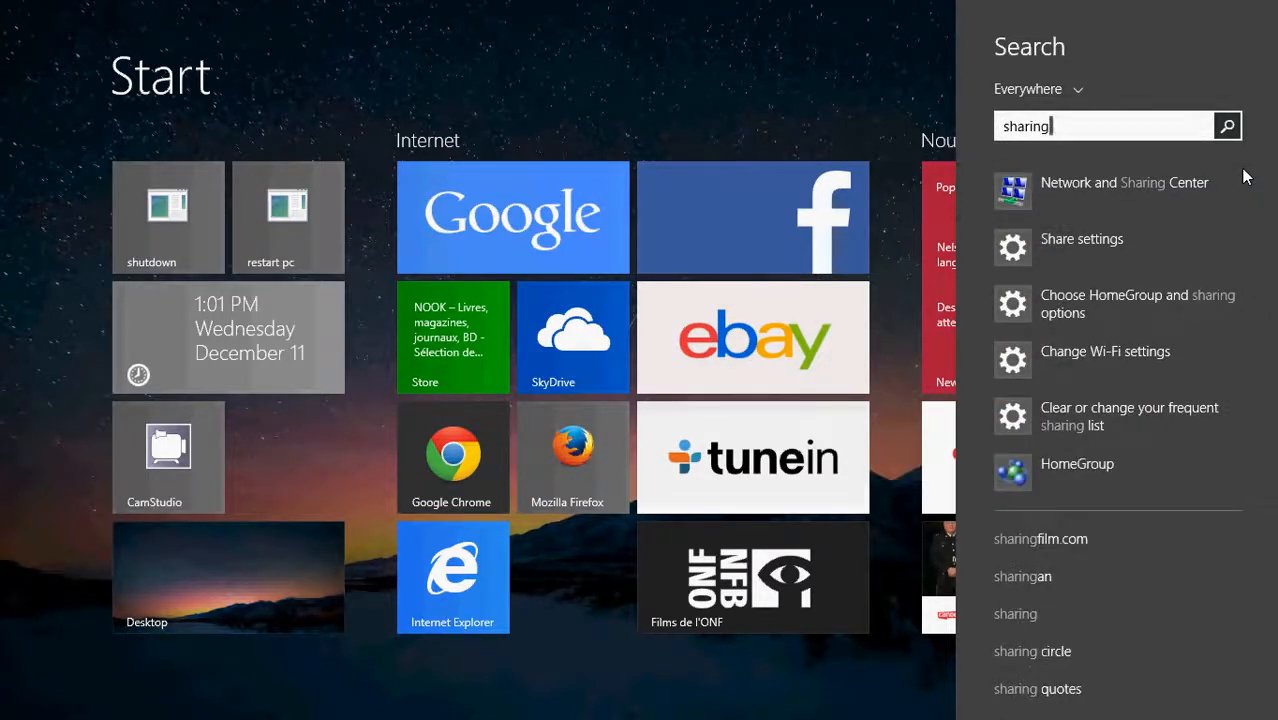
{"action": "left_click", "coordinate": [1077, 93]}
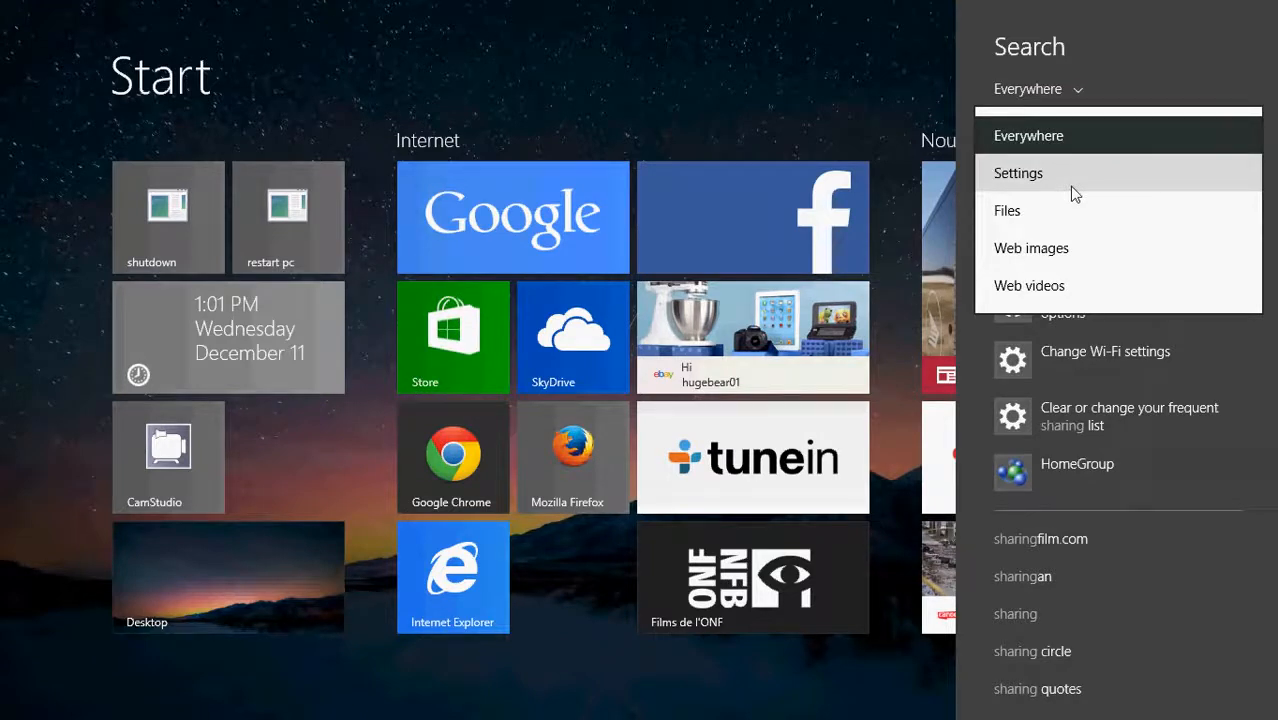
{"action": "left_click", "coordinate": [1071, 186]}
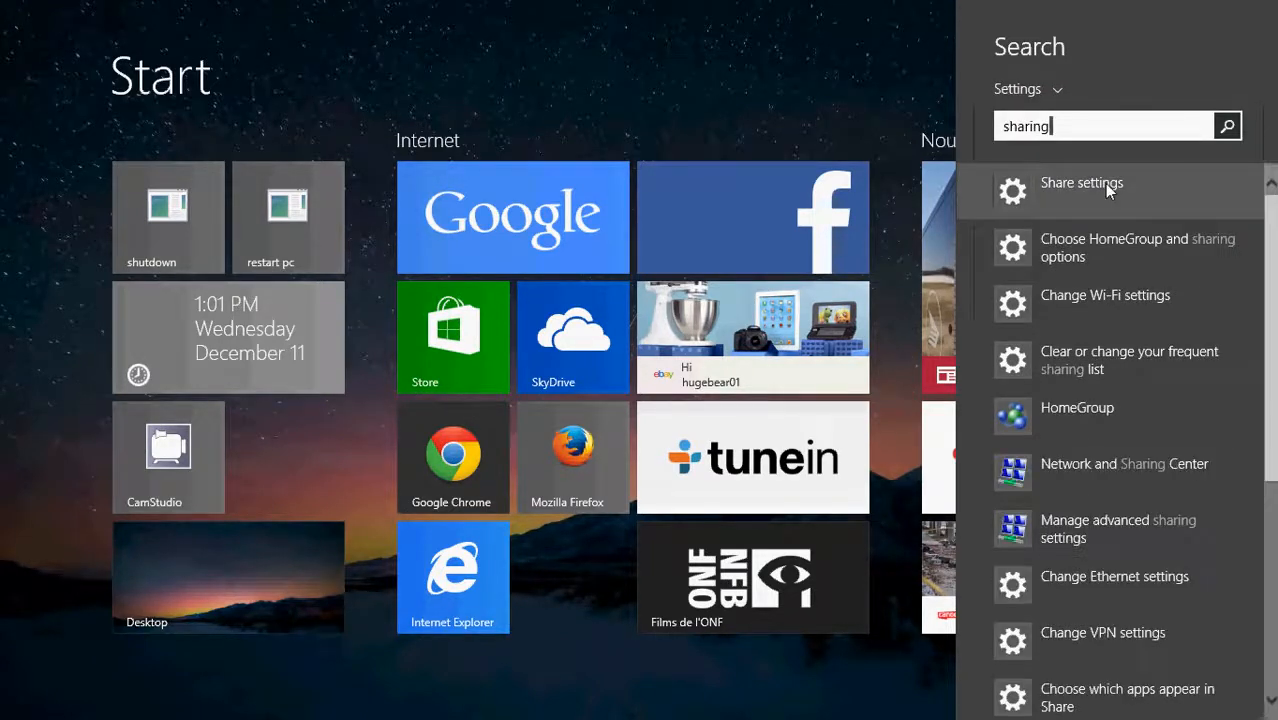
{"action": "left_click", "coordinate": [1166, 472]}
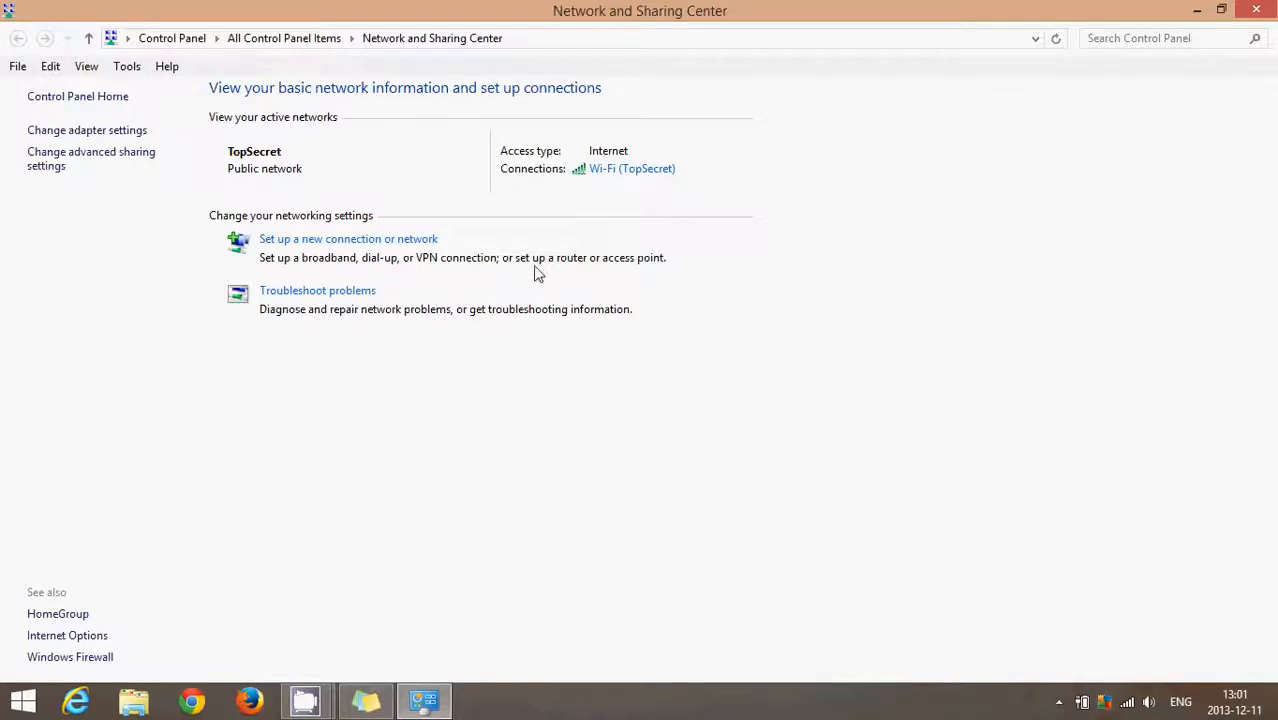
Review the current profile and All Networks options in the advanced sharing settings, and close the window.
{"action": "left_click", "coordinate": [98, 162]}
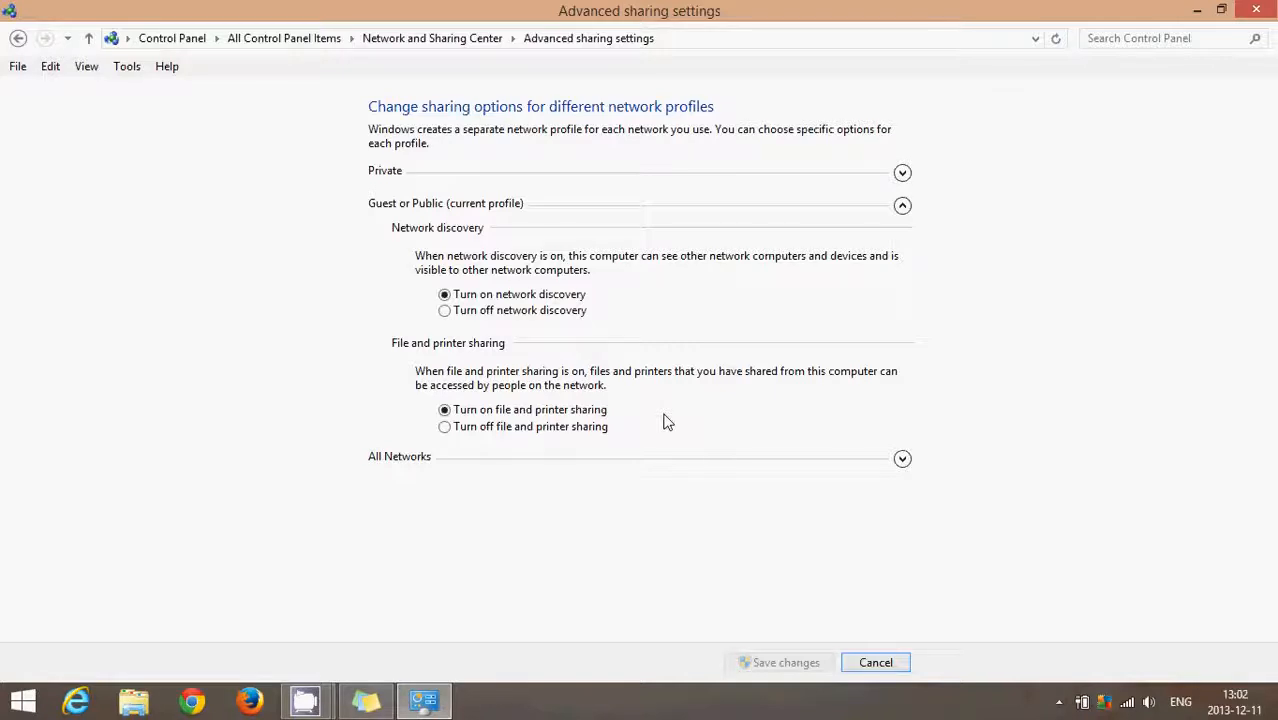
{"action": "left_click", "coordinate": [902, 462]}
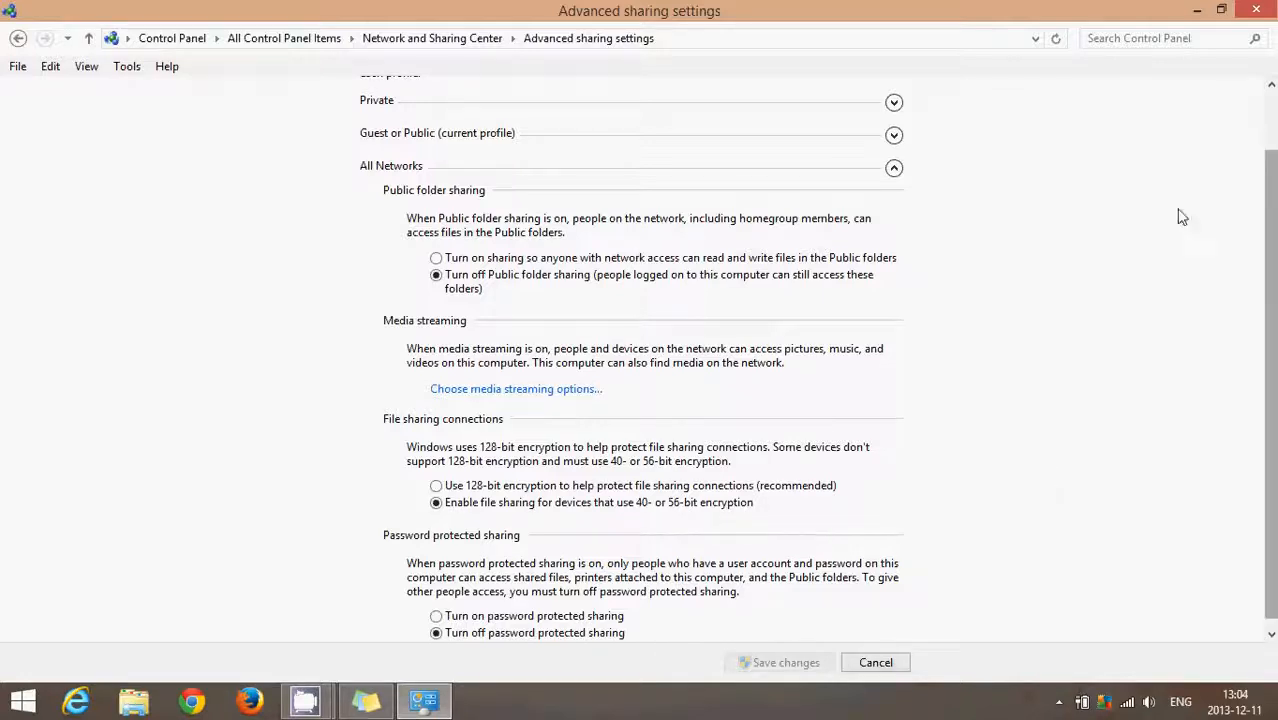
{"action": "left_click", "coordinate": [1273, 122]}
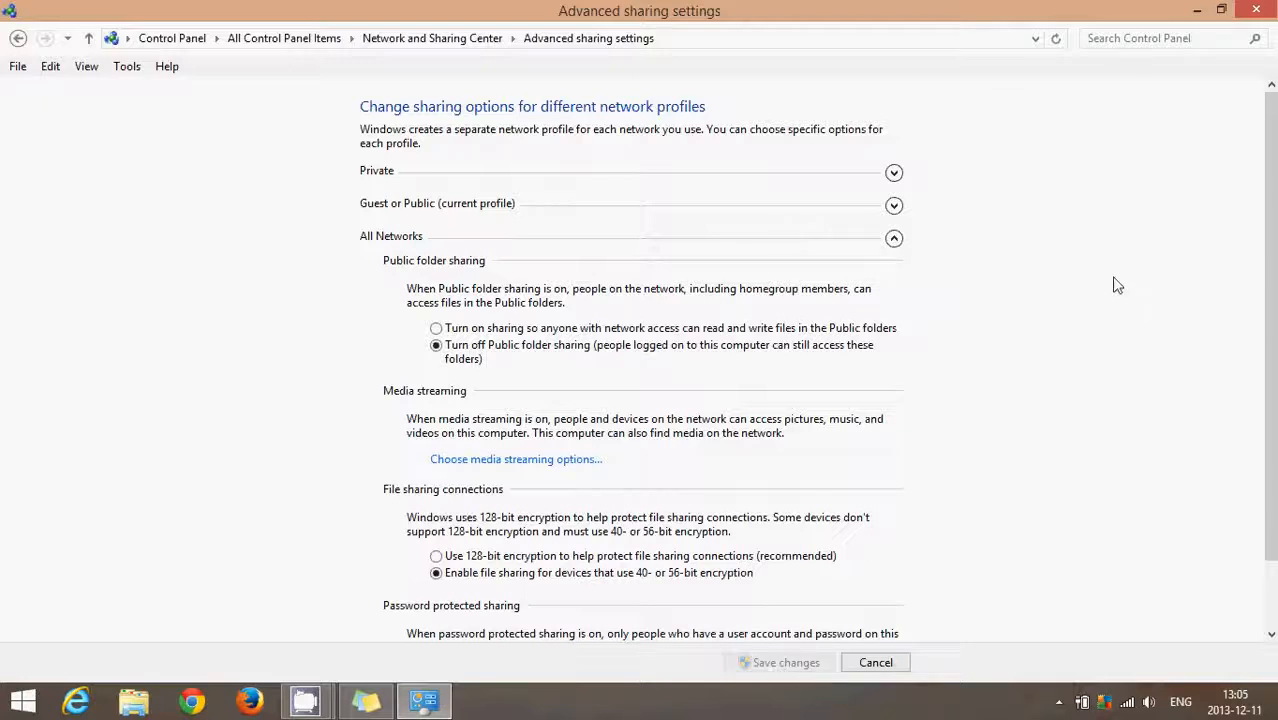
{"action": "left_click", "coordinate": [1258, 10]}
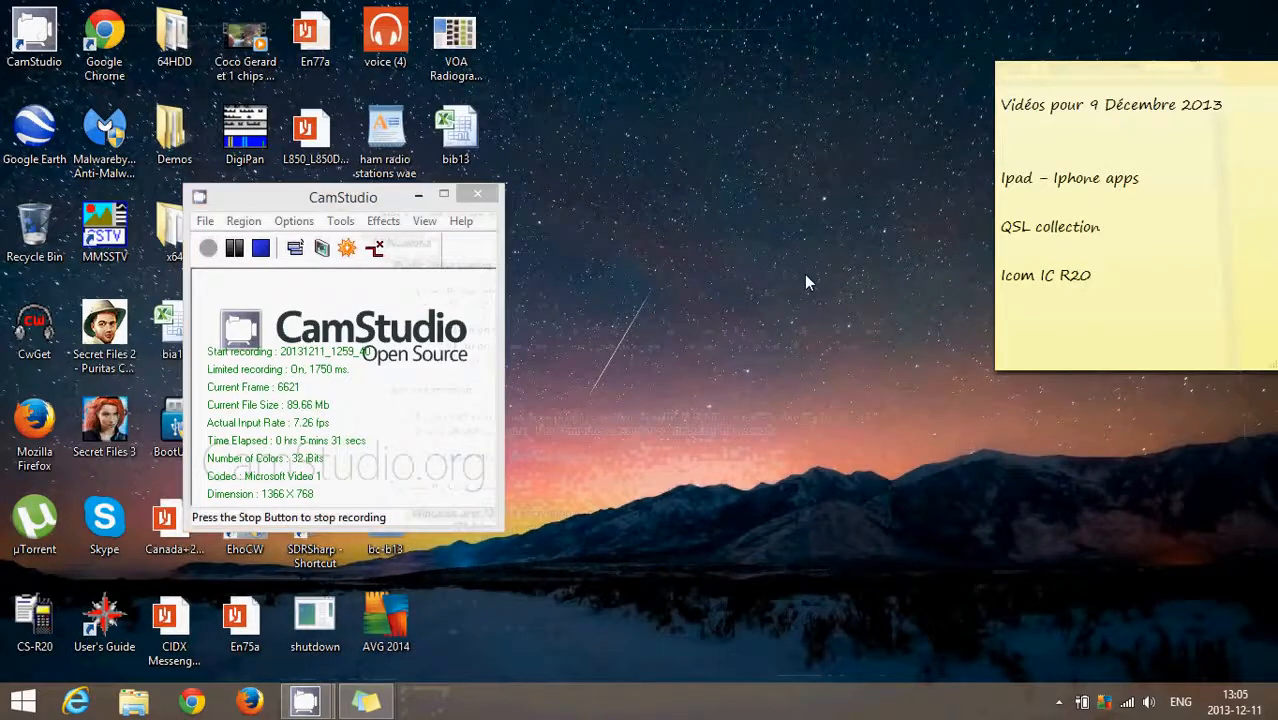
Look through the tile groups on the Start screen for File Explorer.
{"action": "key", "text": "super"}
{"action": "scroll", "coordinate": [804, 274], "scroll_direction": "down", "scroll_amount": 3}
{"action": "scroll", "coordinate": [804, 274], "scroll_direction": "down", "scroll_amount": 3}
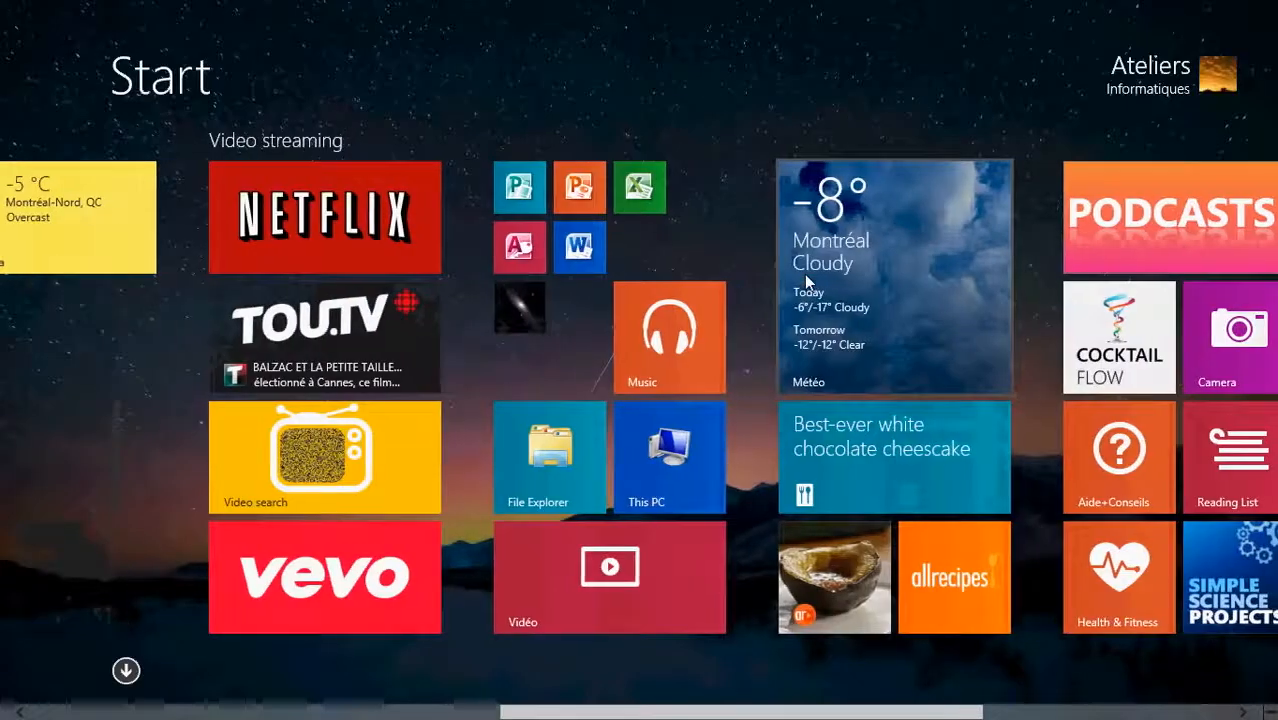
{"action": "scroll", "coordinate": [804, 274], "scroll_direction": "down", "scroll_amount": 4}
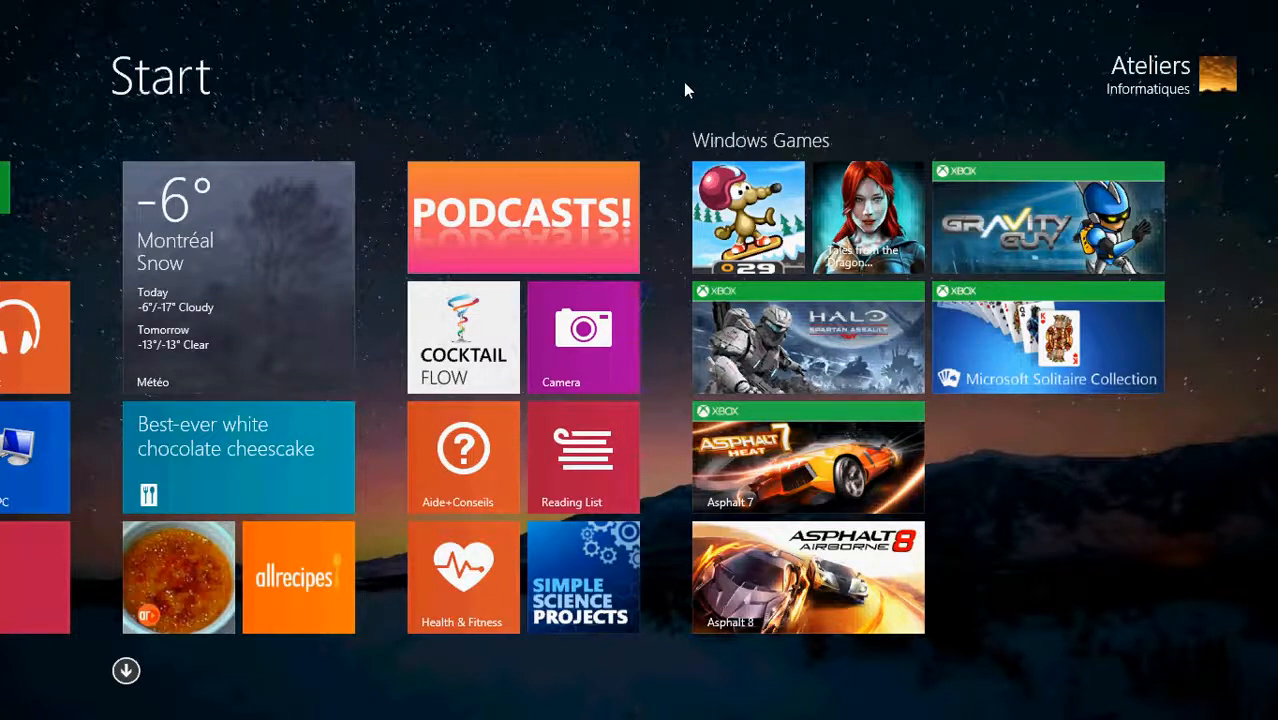
{"action": "scroll", "coordinate": [683, 82], "scroll_direction": "up", "scroll_amount": 6}
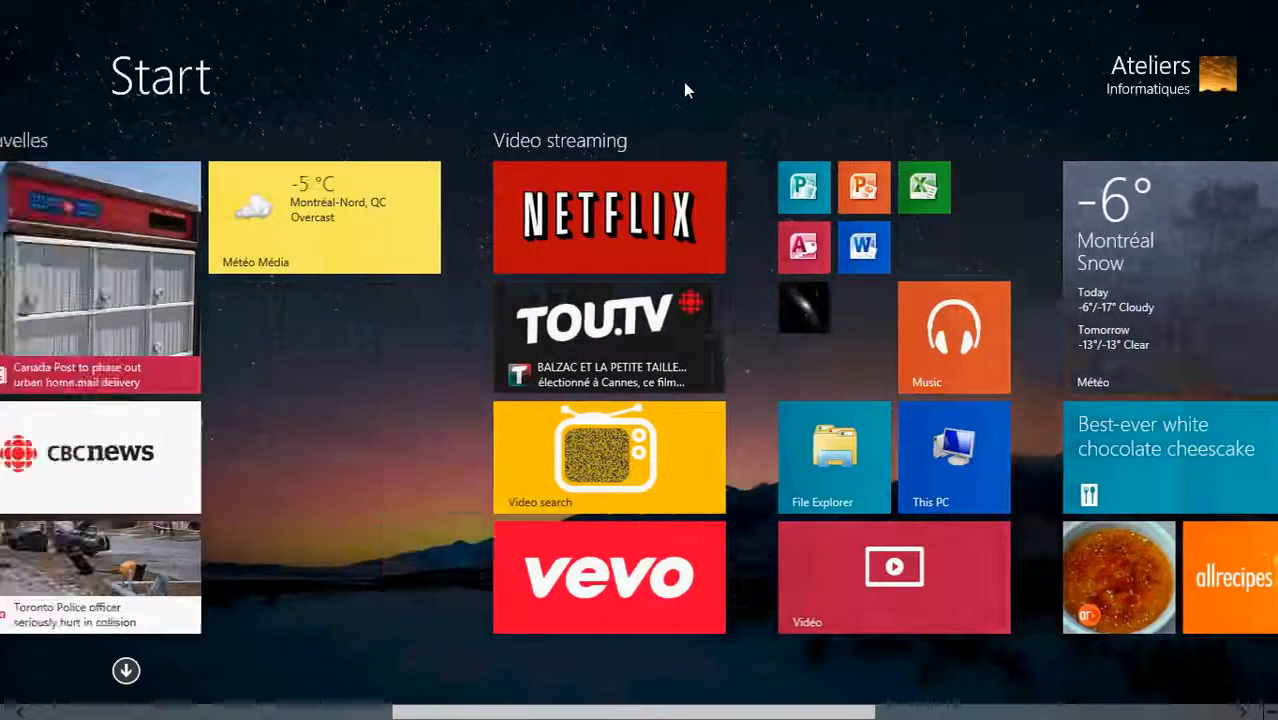
{"action": "scroll", "coordinate": [683, 88], "scroll_direction": "up", "scroll_amount": 6}
{"action": "scroll", "coordinate": [683, 88], "scroll_direction": "down", "scroll_amount": 1}
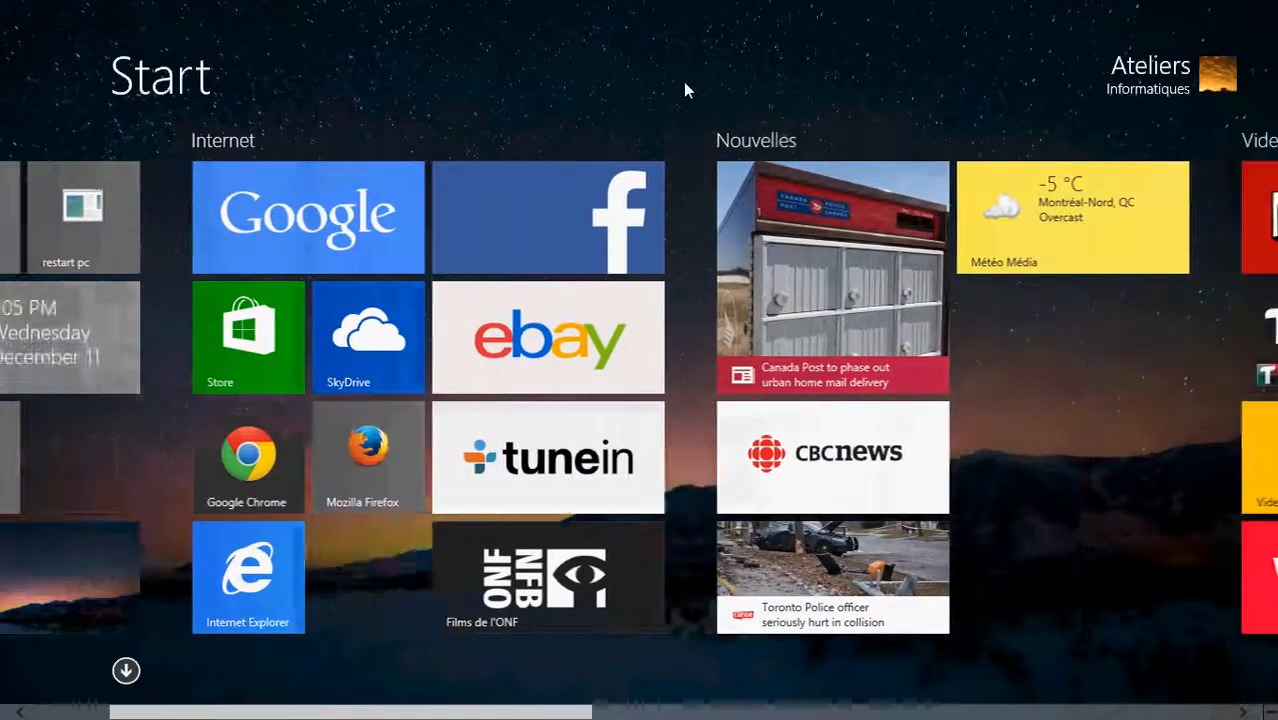
{"action": "scroll", "coordinate": [684, 90], "scroll_direction": "down", "scroll_amount": 5}
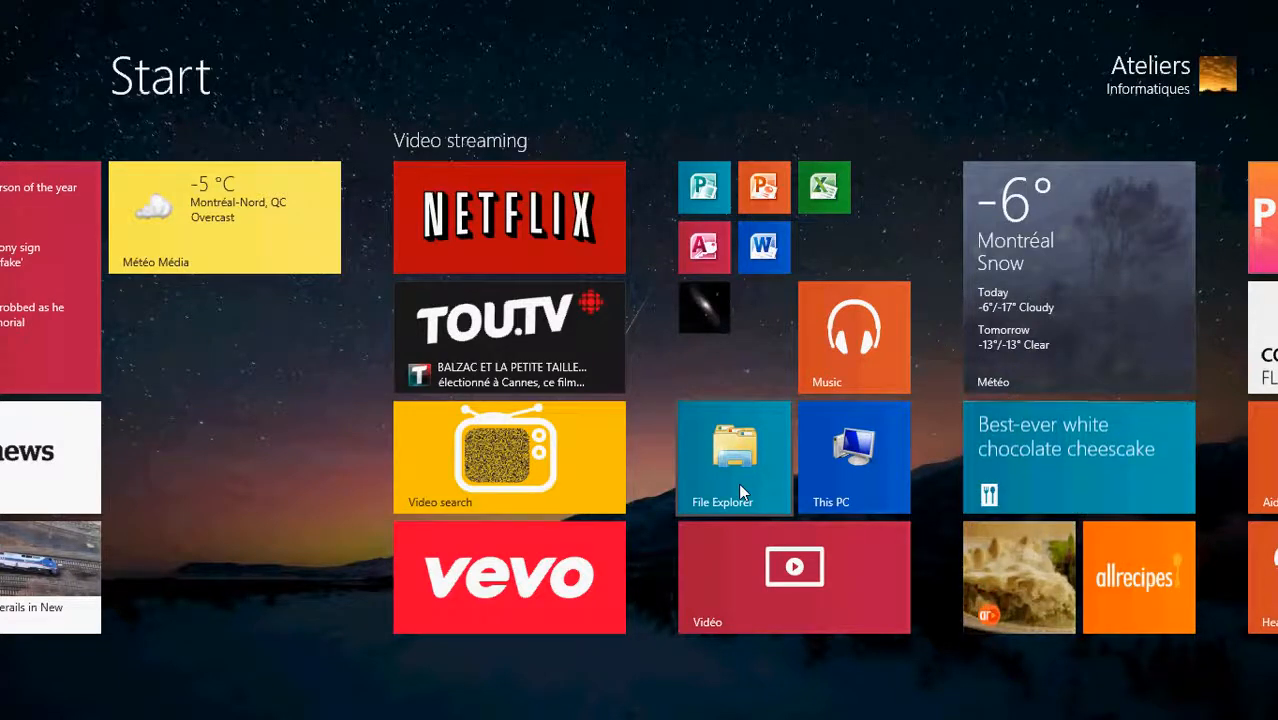
Find File Explorer by searching everywhere for "file explorer", and open its Network location.
{"action": "mouse_move", "coordinate": [1255, 77]}
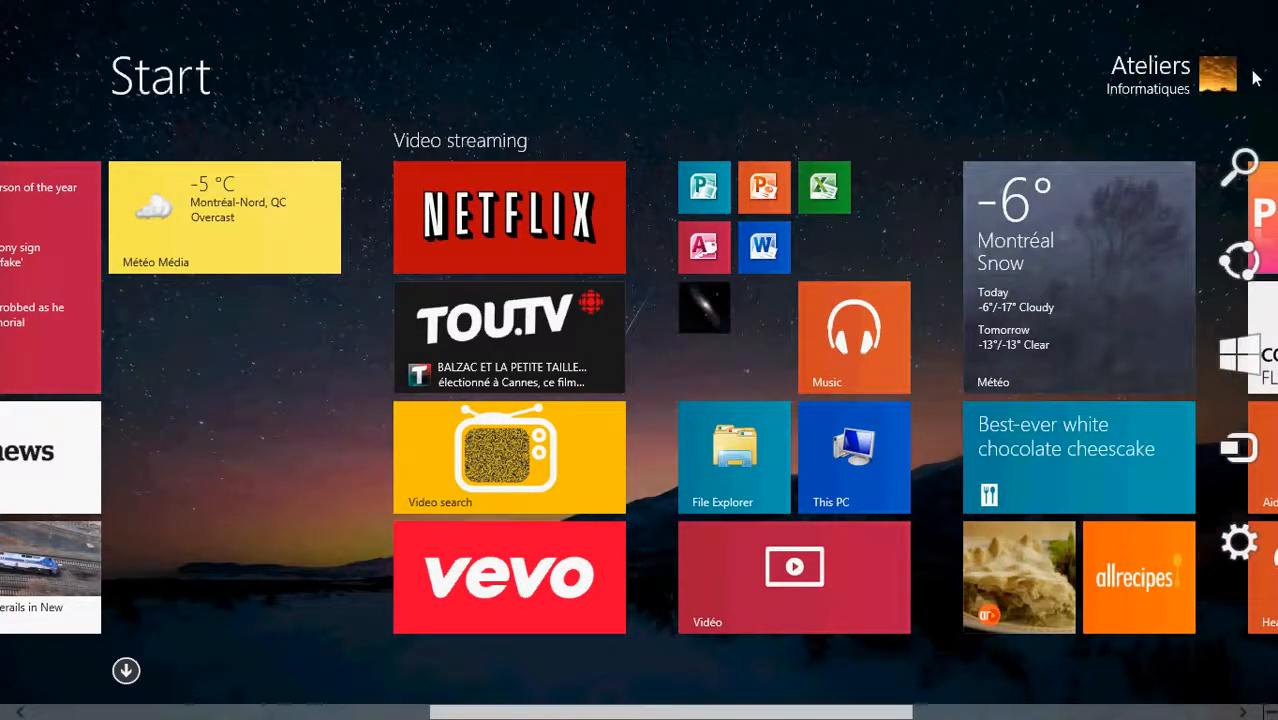
{"action": "left_click", "coordinate": [1241, 176]}
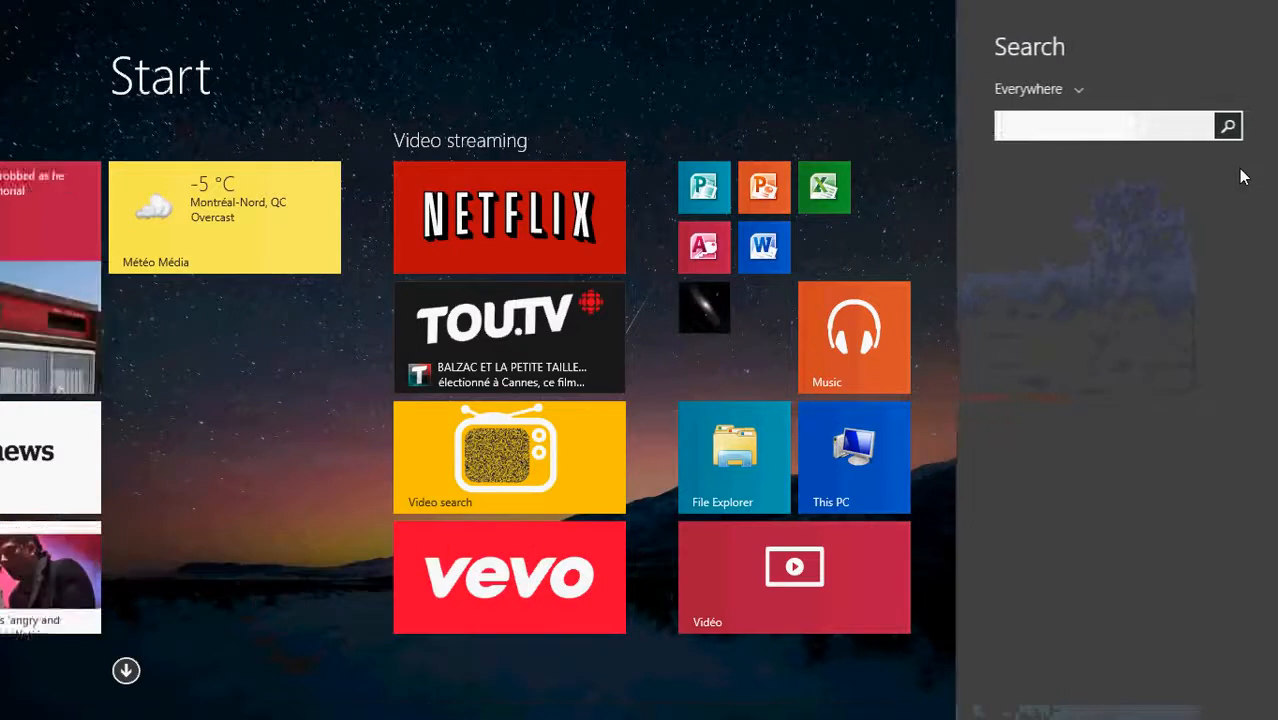
{"action": "type", "text": "file explorer"}
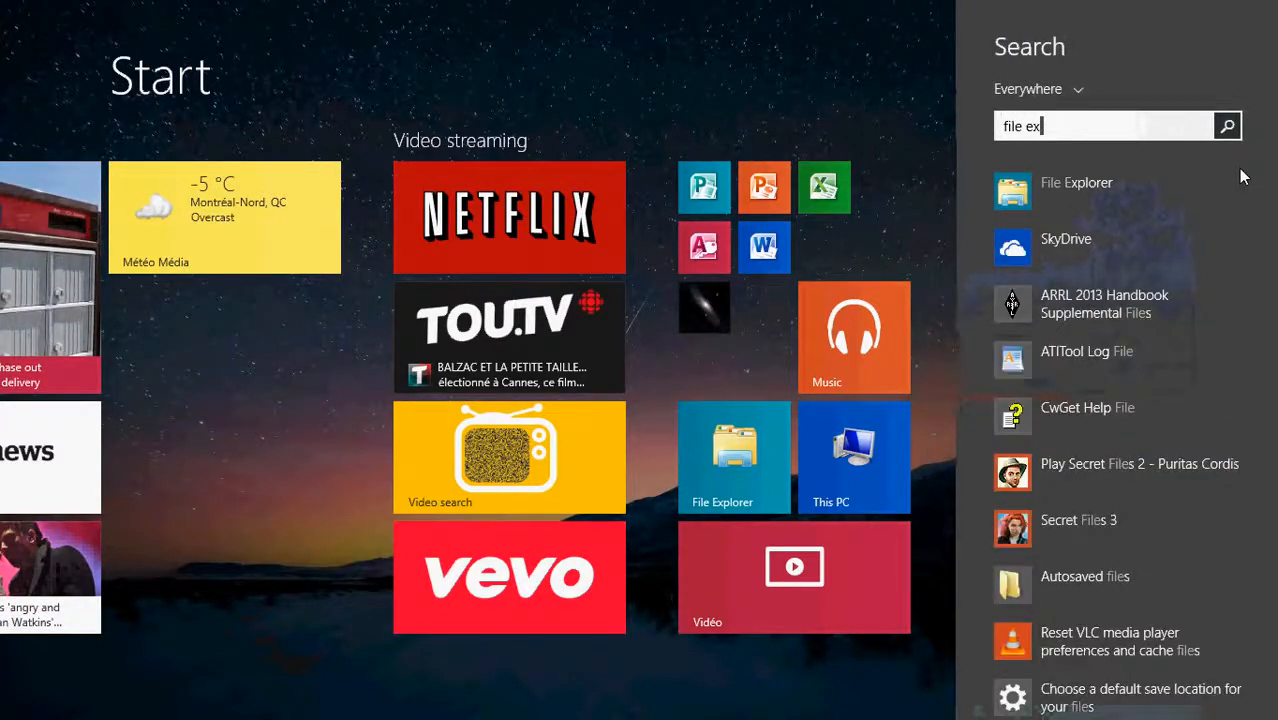
{"action": "left_click", "coordinate": [1094, 184]}
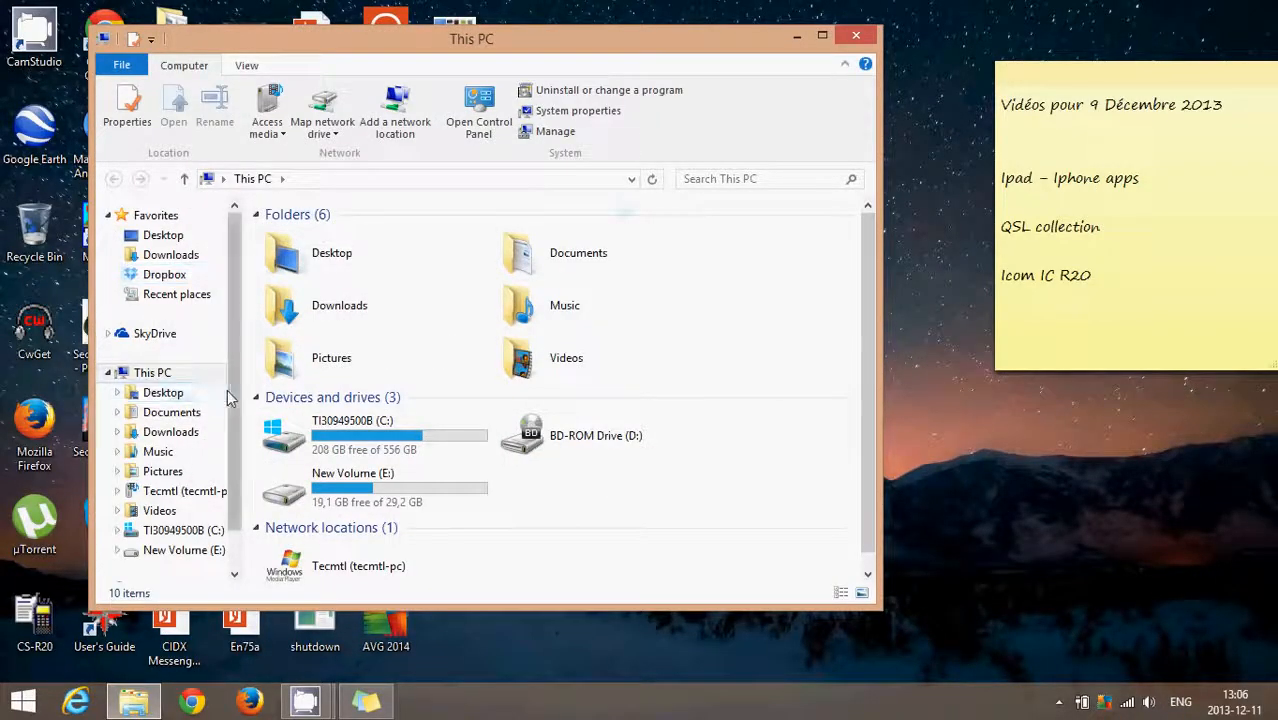
{"action": "scroll", "coordinate": [232, 312], "scroll_direction": "down", "scroll_amount": 2}
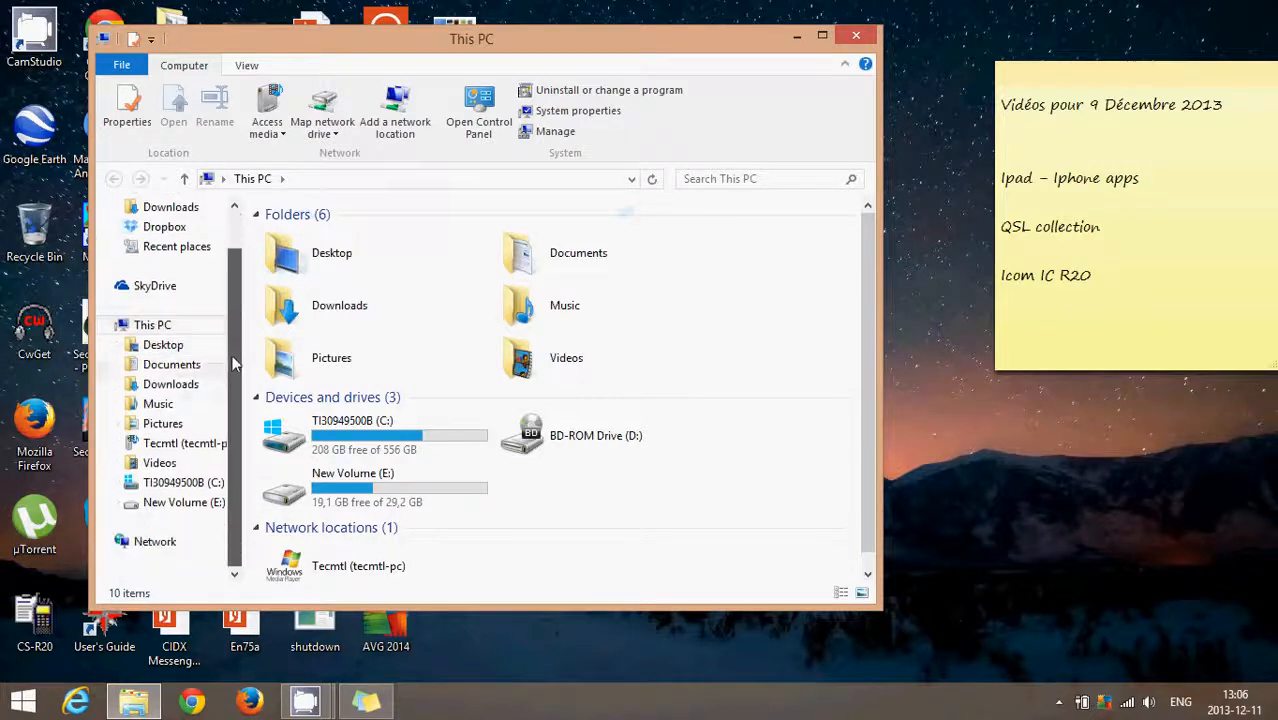
{"action": "left_click", "coordinate": [155, 545]}
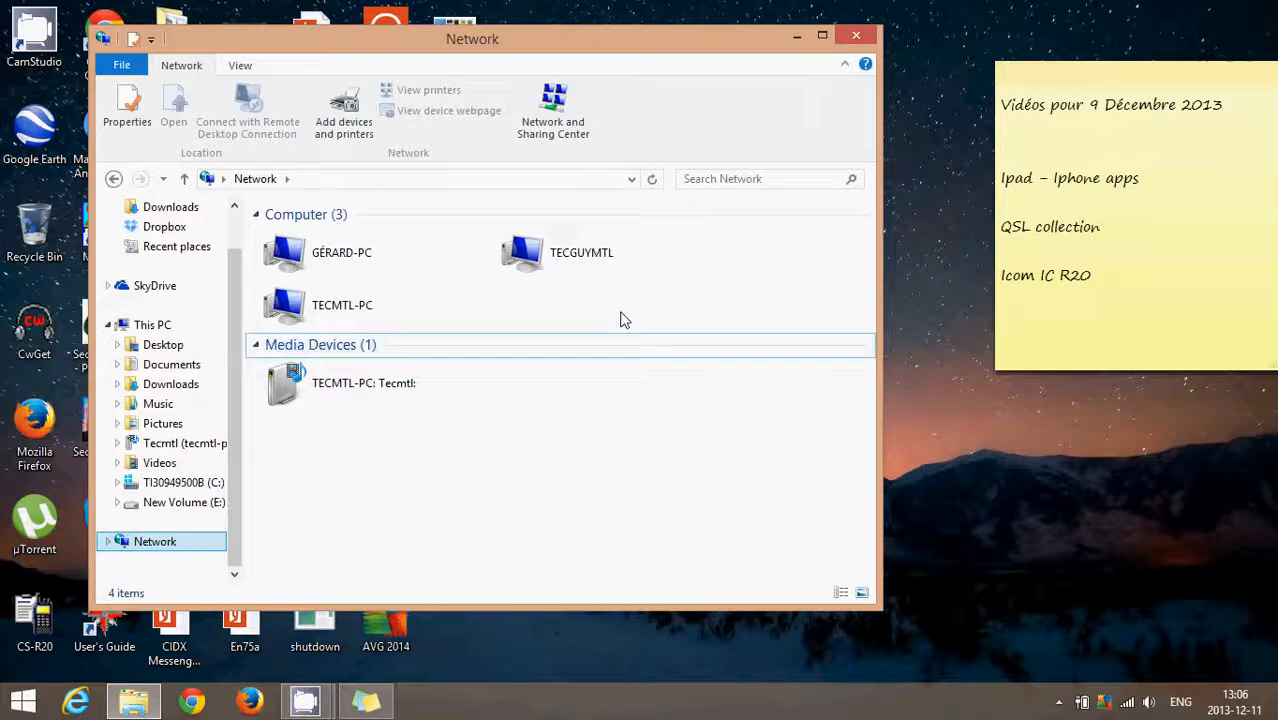
Try to open the first computer listed on the network, and dismiss its credentials request.
{"action": "left_click", "coordinate": [607, 262]}
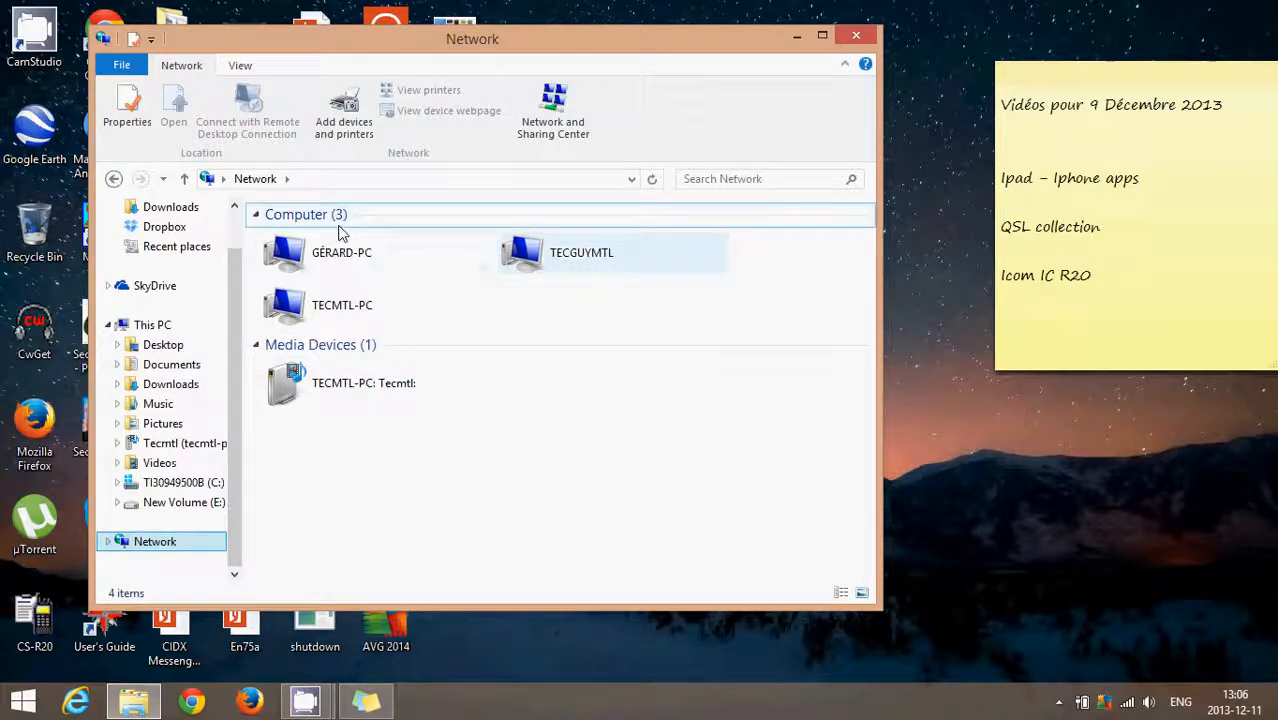
{"action": "left_click", "coordinate": [355, 265]}
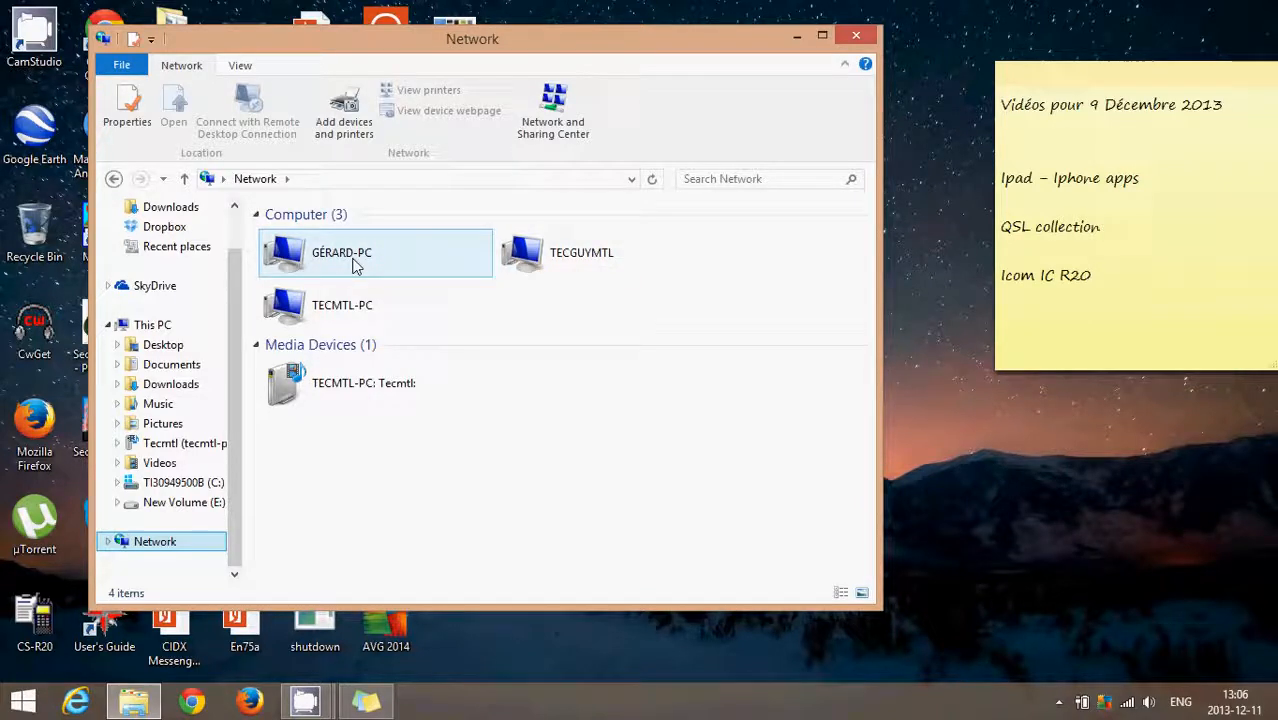
{"action": "double_click", "coordinate": [352, 263]}
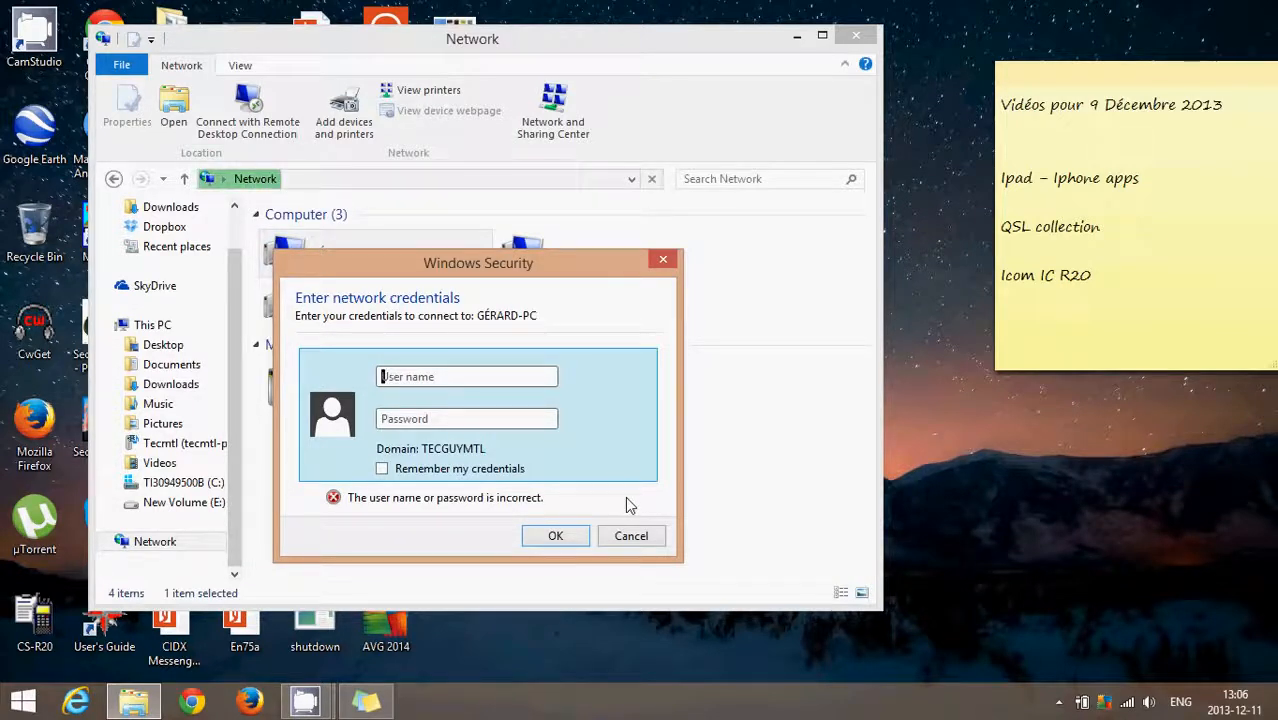
{"action": "left_click", "coordinate": [654, 545]}
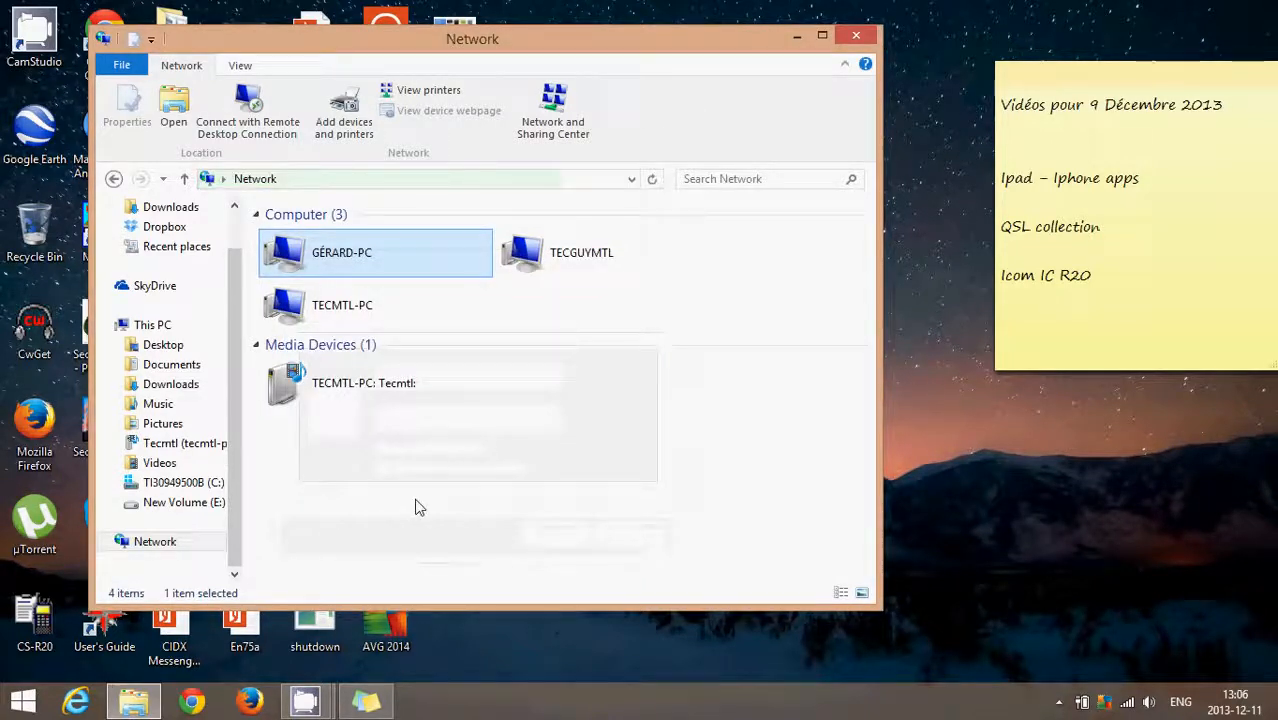
Open the network computer TECMTL-PC and browse to the shared Desktop folder under Users > Tecmtl.
{"action": "left_click", "coordinate": [372, 315]}
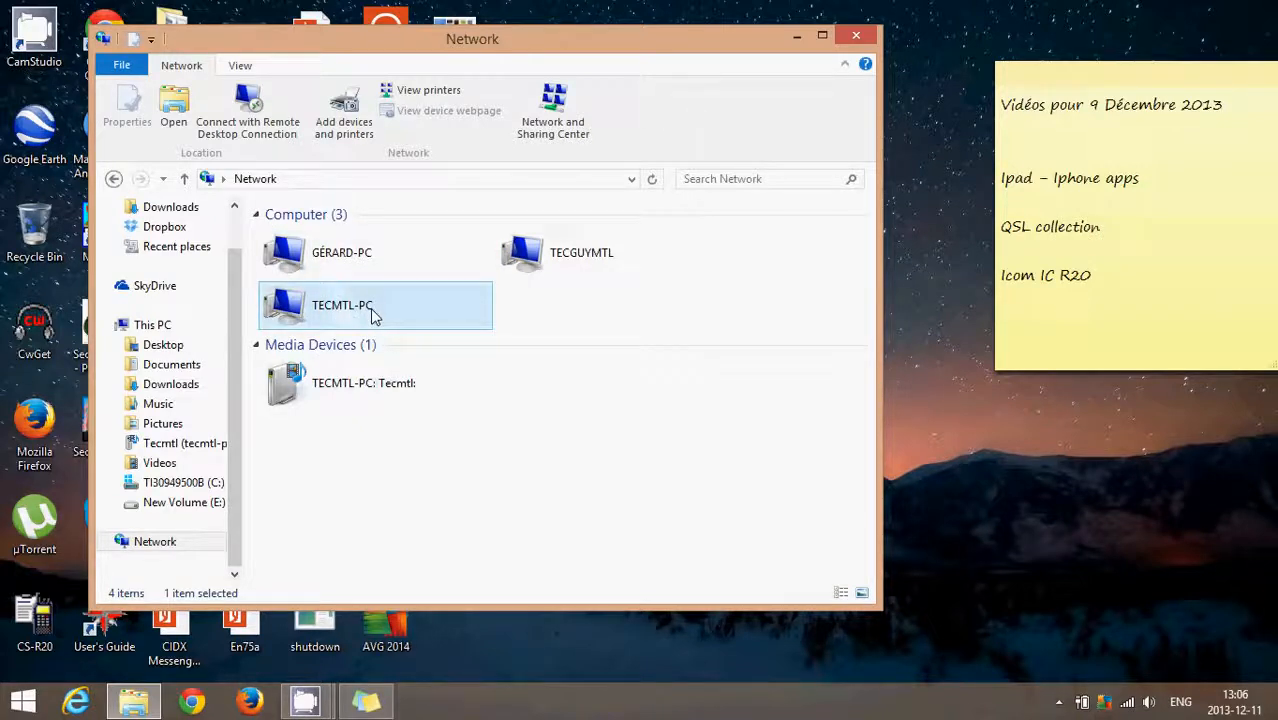
{"action": "double_click", "coordinate": [372, 315]}
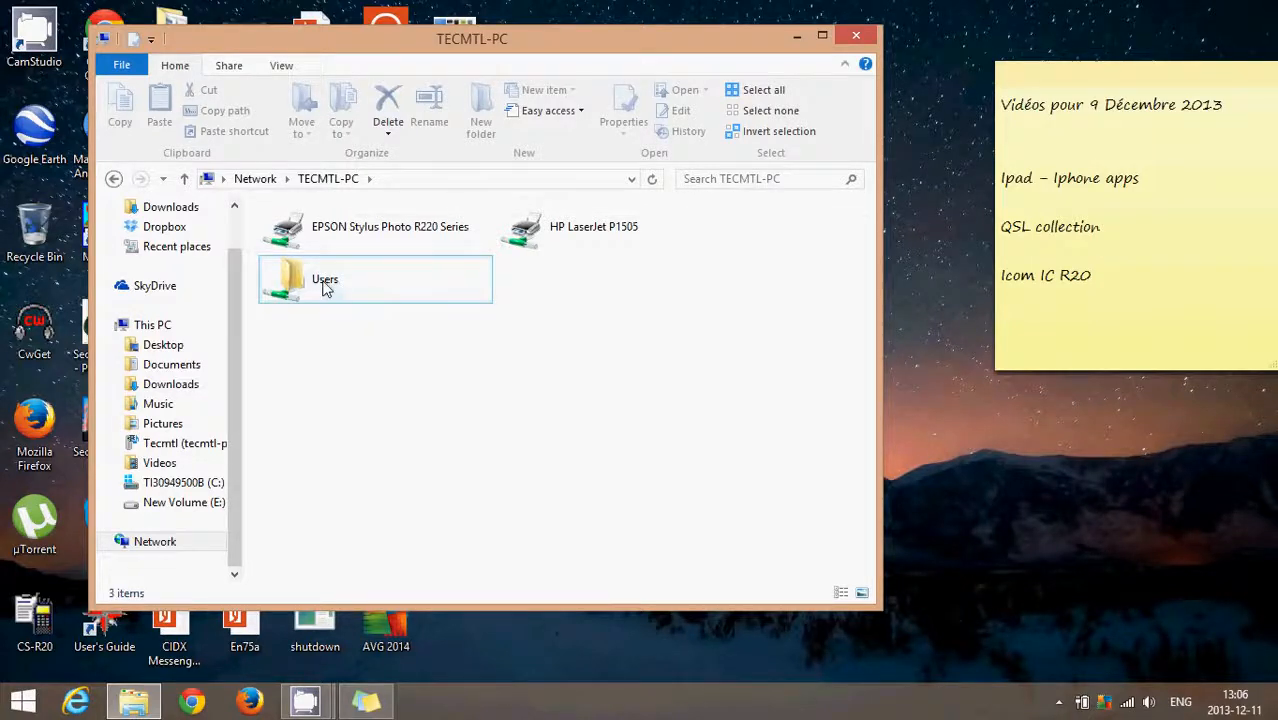
{"action": "double_click", "coordinate": [325, 289]}
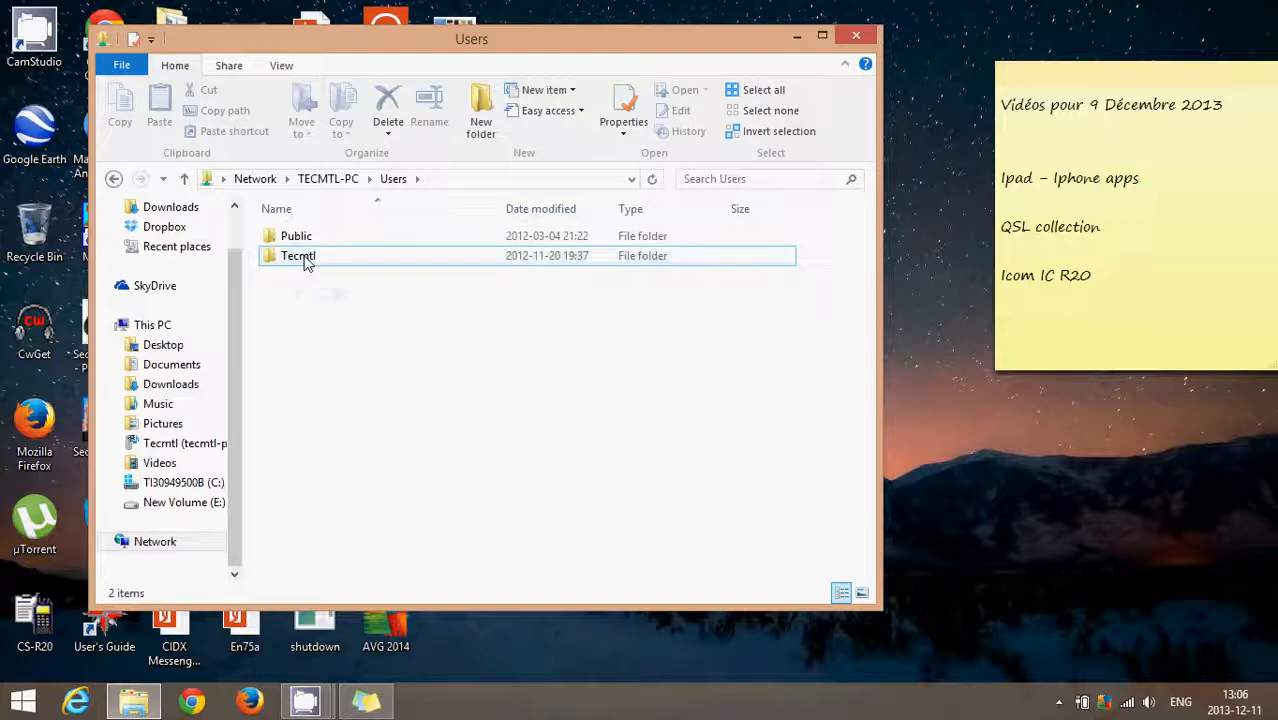
{"action": "double_click", "coordinate": [298, 256]}
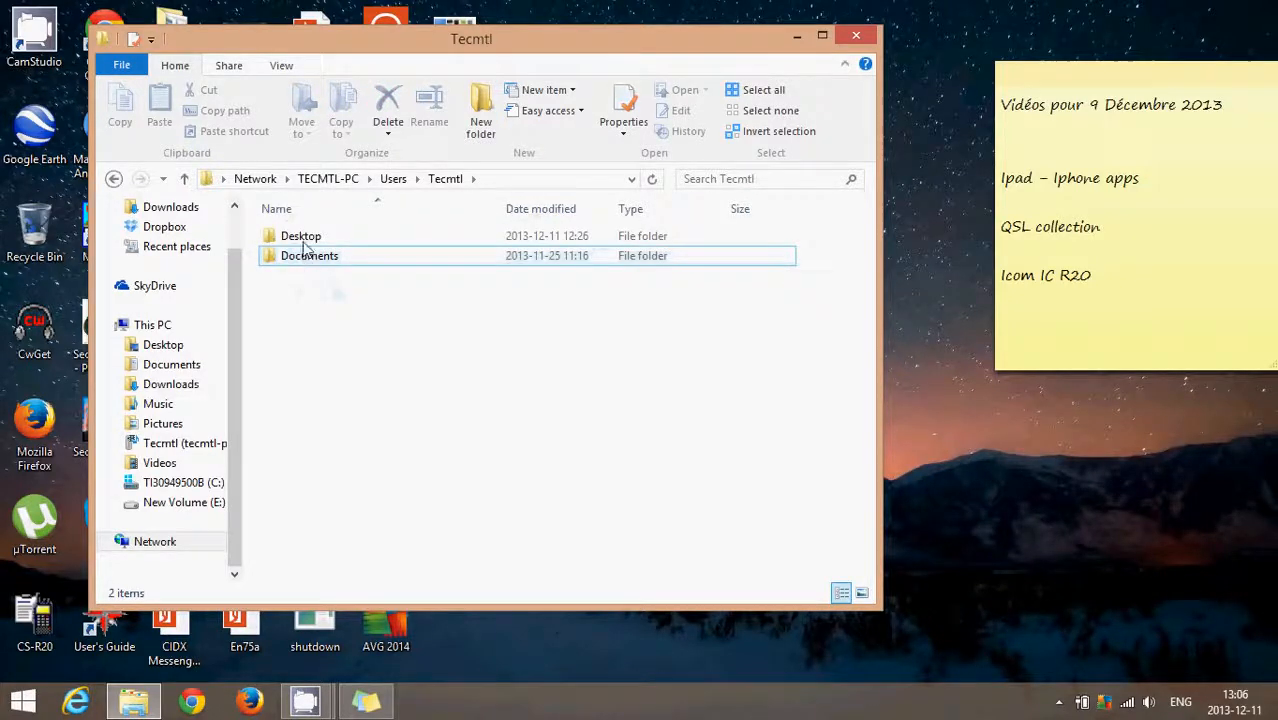
{"action": "double_click", "coordinate": [305, 243]}
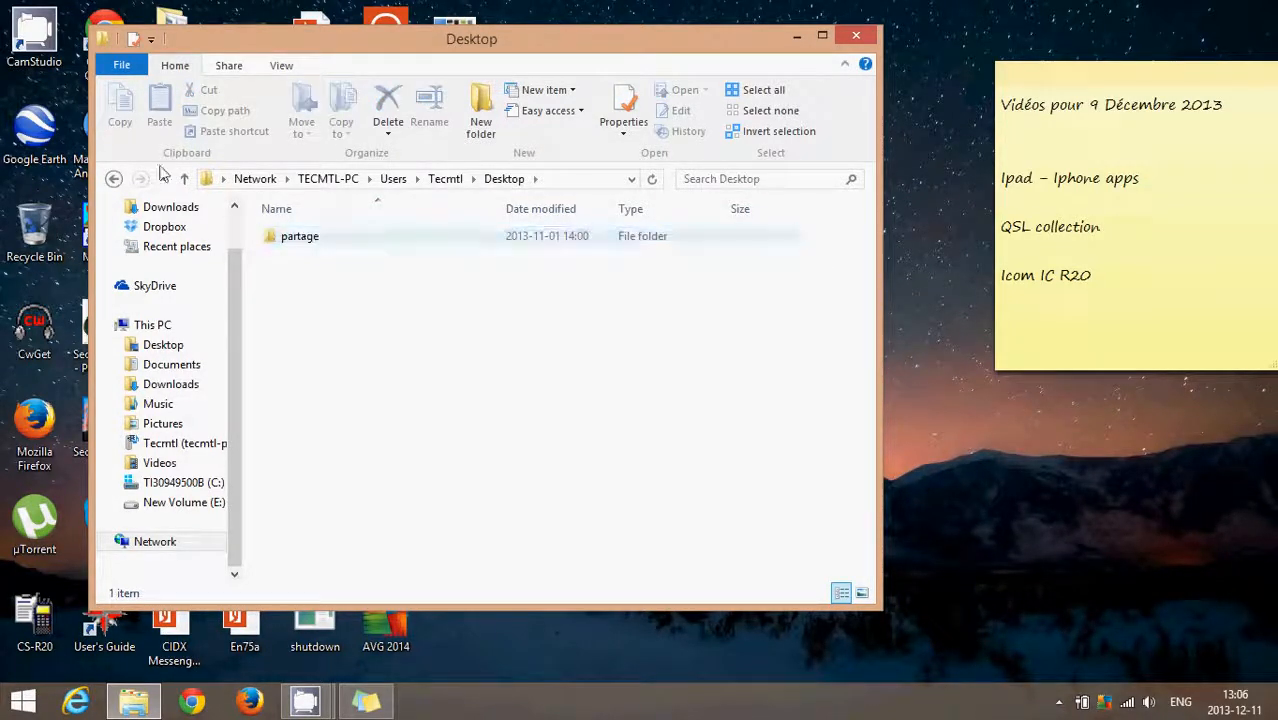
Return to the Tecmtl folder and look through the files in Documents > Ateliers Informatiques.
{"action": "left_click", "coordinate": [112, 178]}
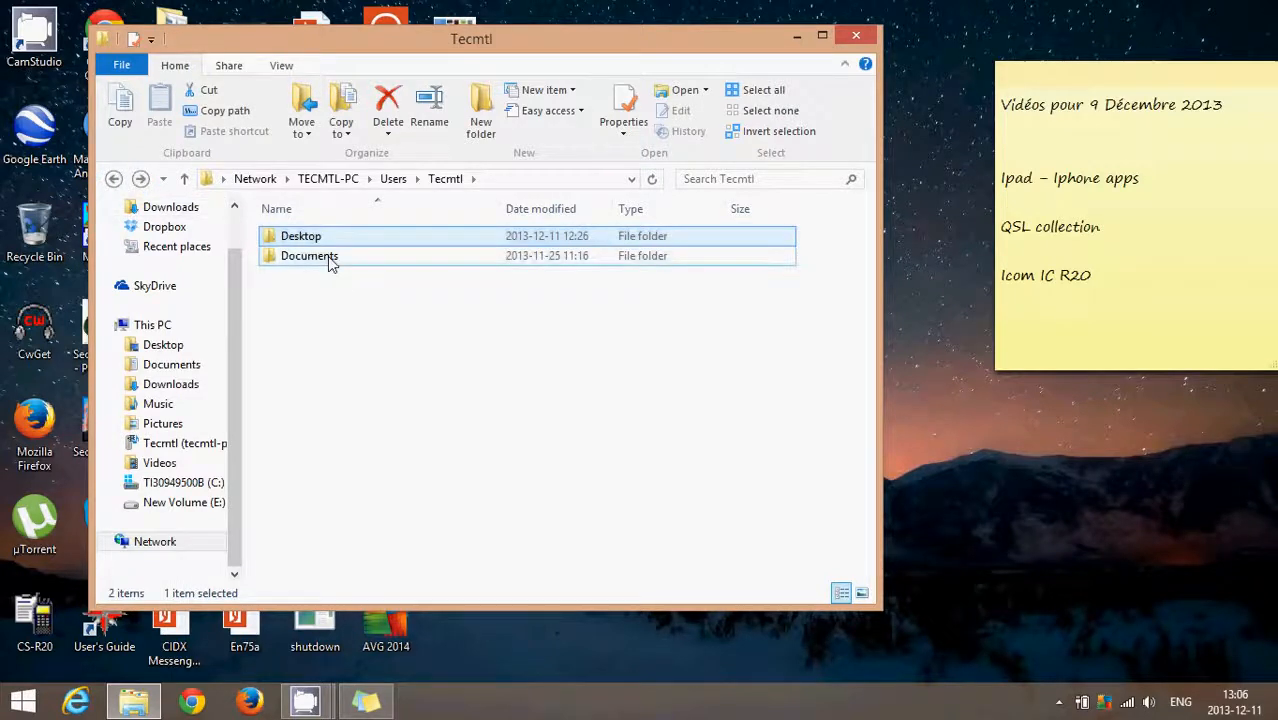
{"action": "double_click", "coordinate": [327, 256]}
{"action": "double_click", "coordinate": [330, 257]}
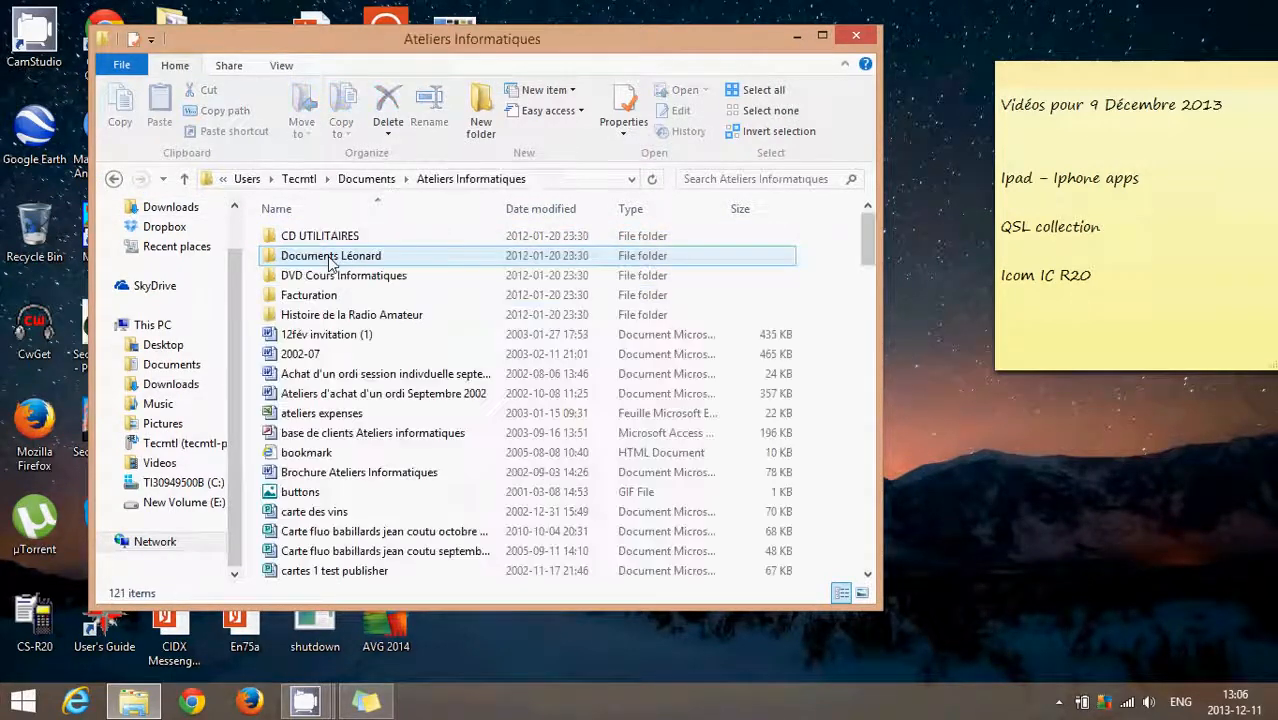
{"action": "scroll", "coordinate": [330, 258], "scroll_direction": "down", "scroll_amount": 10}
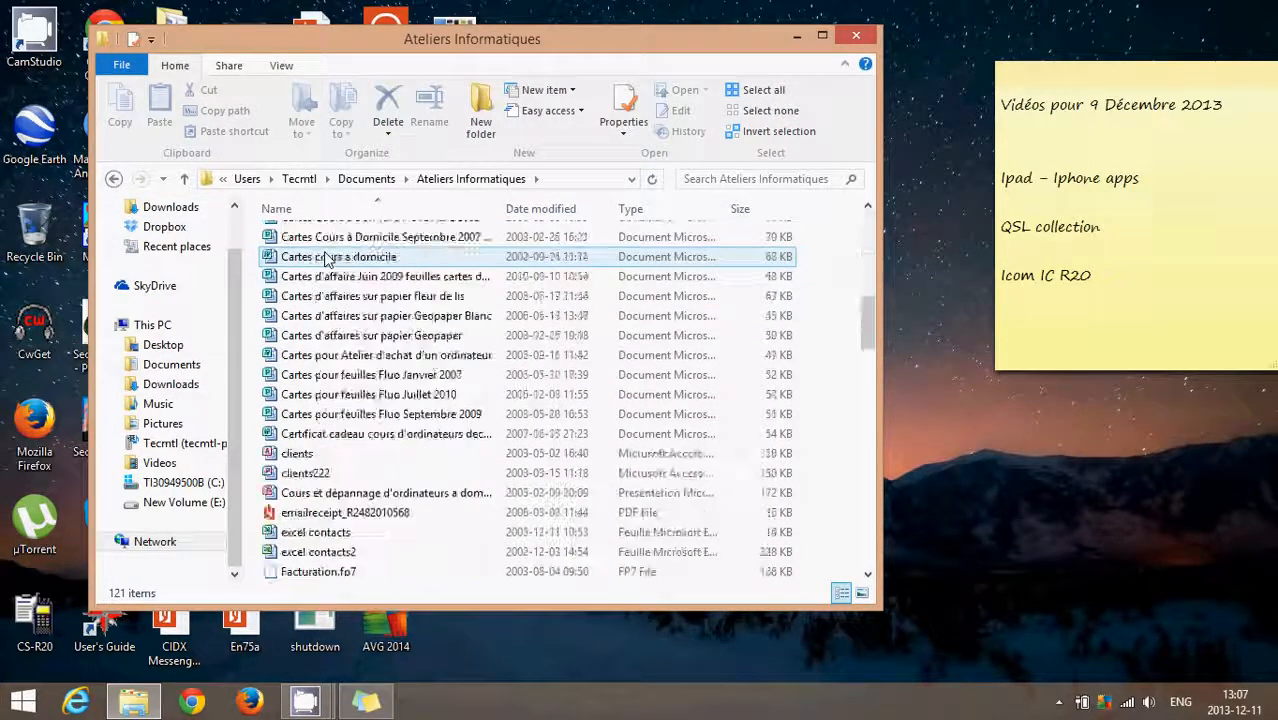
{"action": "scroll", "coordinate": [240, 576], "scroll_direction": "up", "scroll_amount": 1}
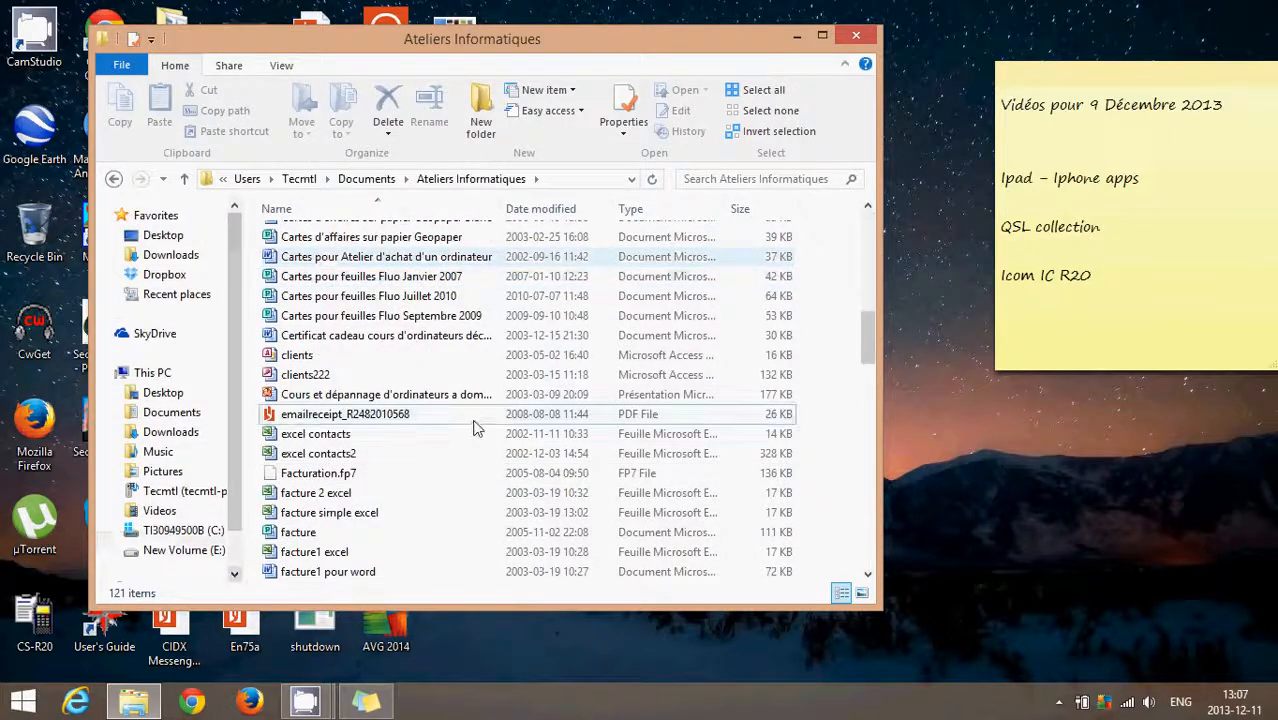
{"action": "scroll", "coordinate": [474, 432], "scroll_direction": "up", "scroll_amount": 10}
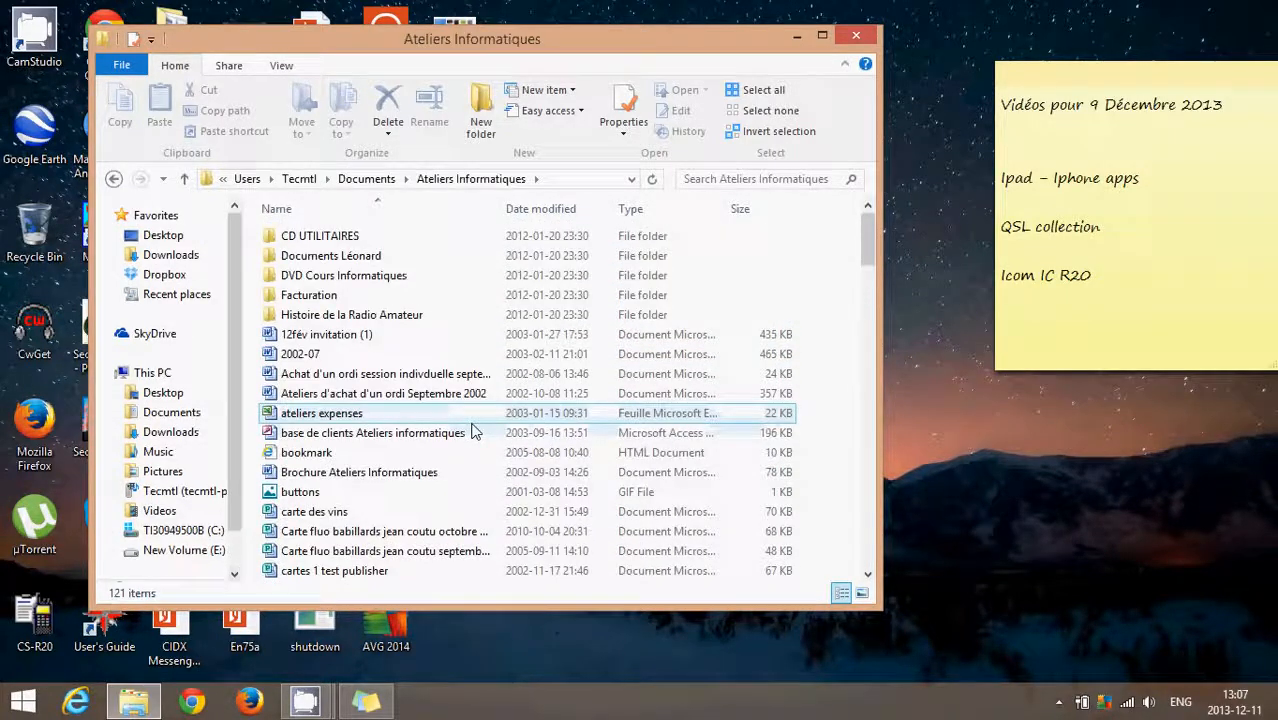
Go back to the shared Documents folder on TECMTL-PC and close the window.
{"action": "left_click", "coordinate": [114, 178]}
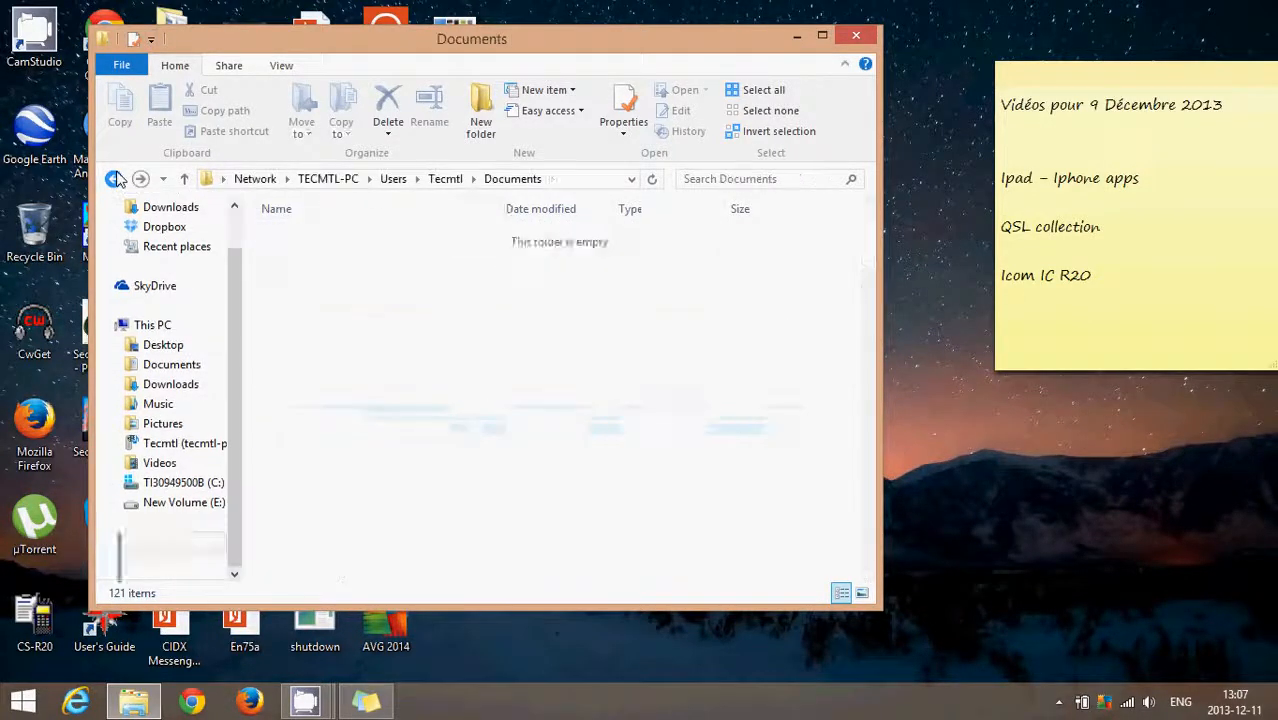
{"action": "left_click", "coordinate": [484, 397]}
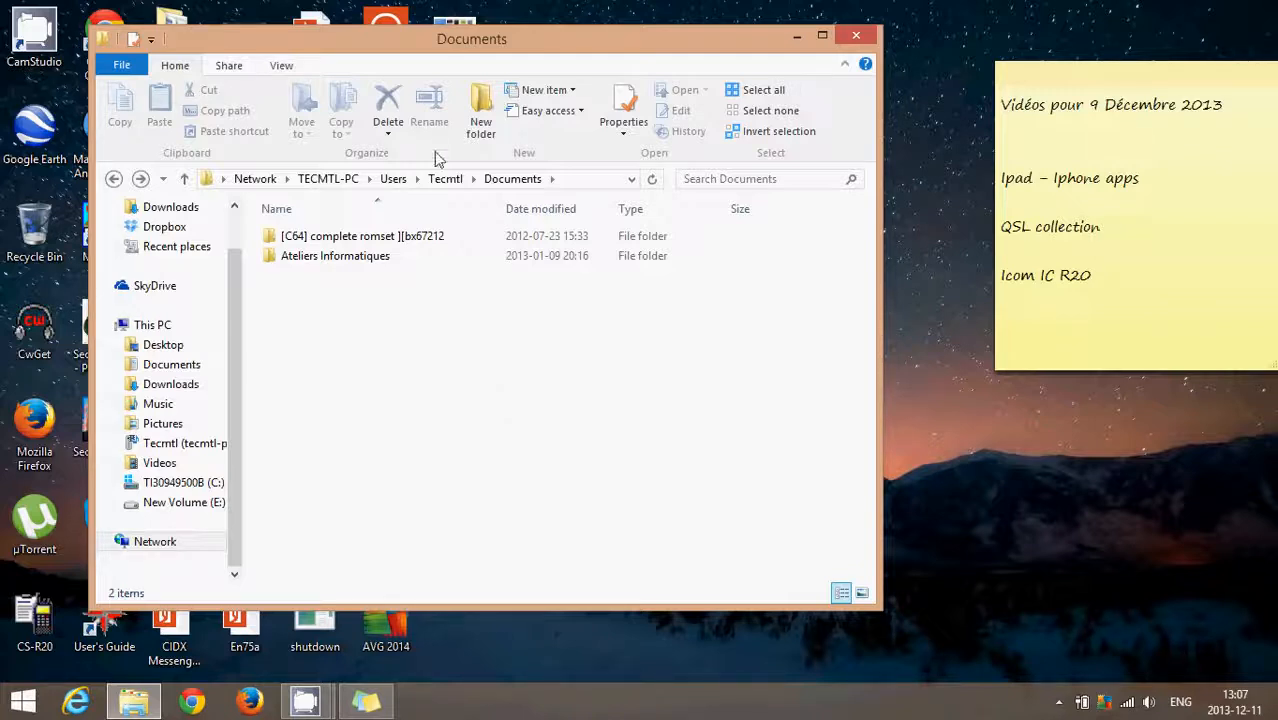
{"action": "left_click", "coordinate": [859, 38]}
{"action": "key", "text": "super+c"}
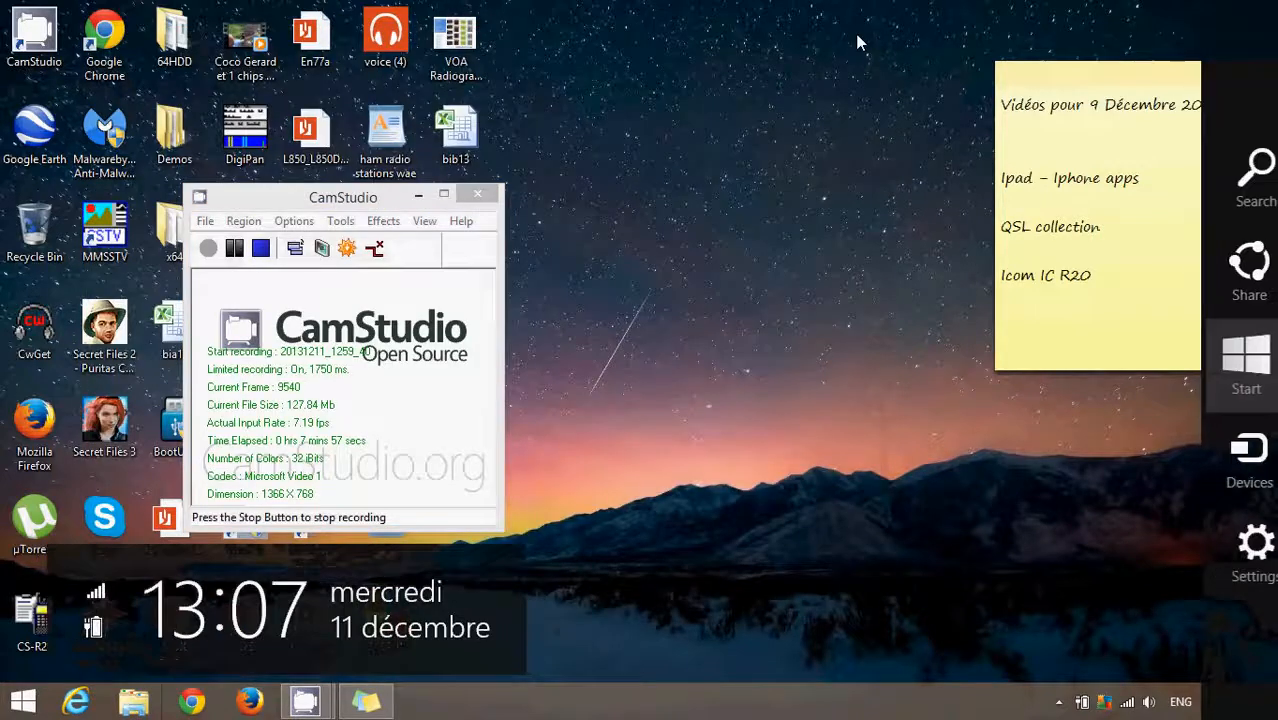
{"action": "left_click", "coordinate": [816, 341]}
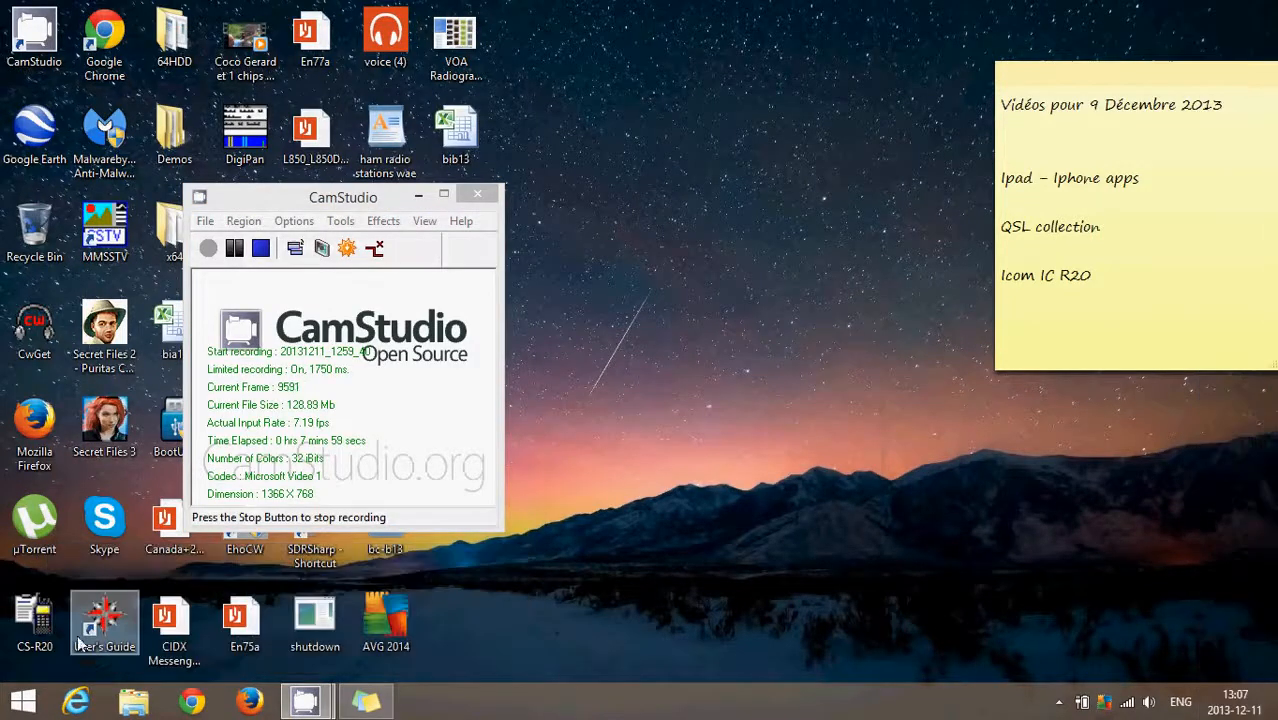
Open this computer's Documents folder and start sharing the youtube videos accounts folder with specific people.
{"action": "left_click", "coordinate": [133, 704]}
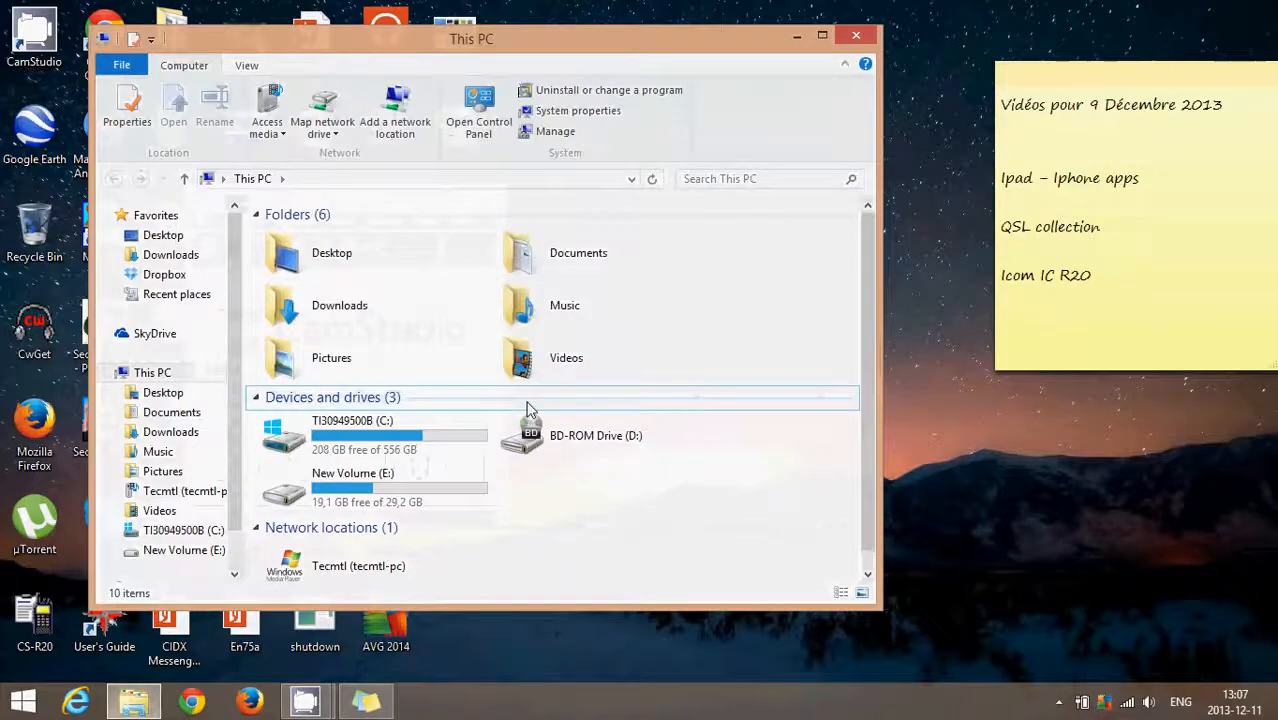
{"action": "double_click", "coordinate": [600, 256]}
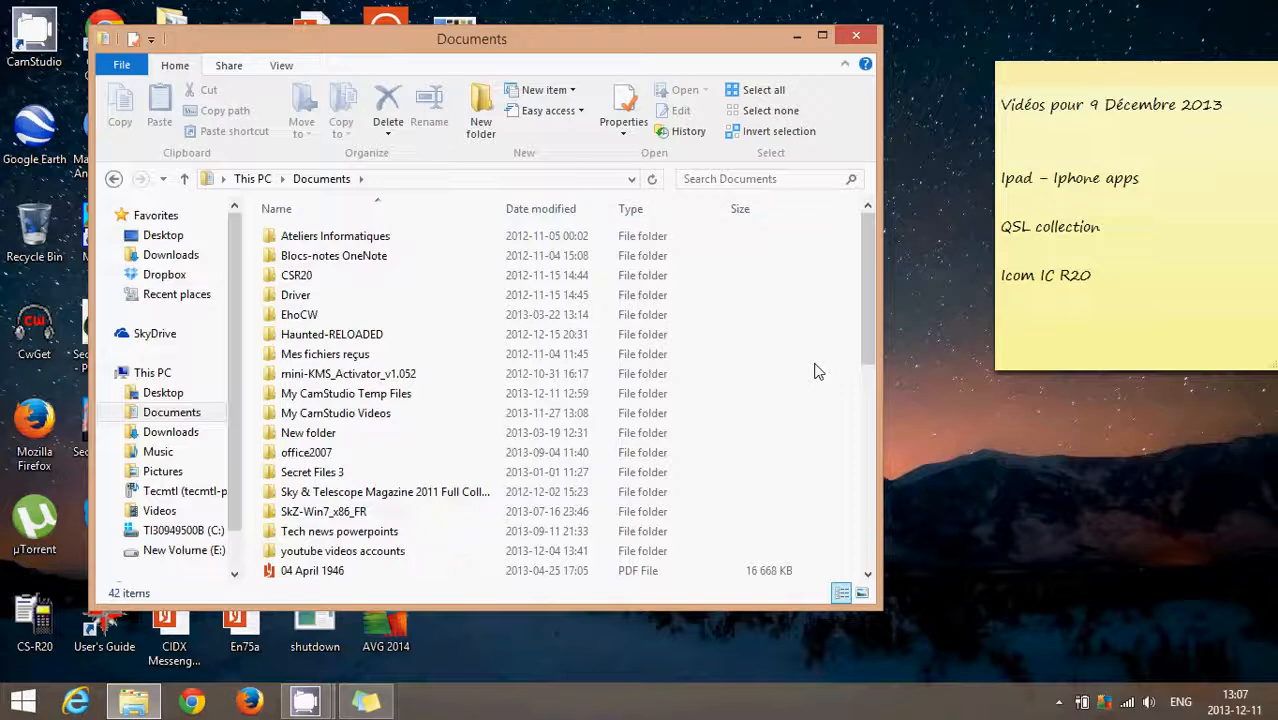
{"action": "scroll", "coordinate": [815, 372], "scroll_direction": "down", "scroll_amount": 1}
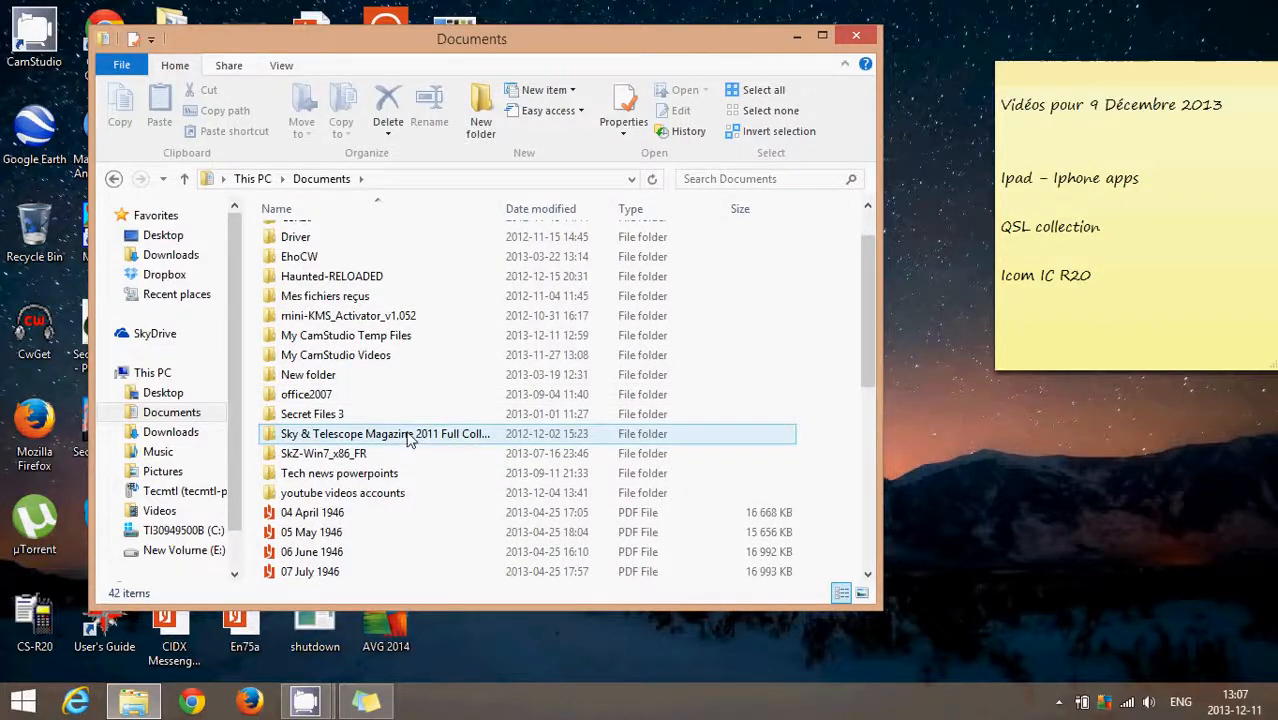
{"action": "right_click", "coordinate": [350, 493]}
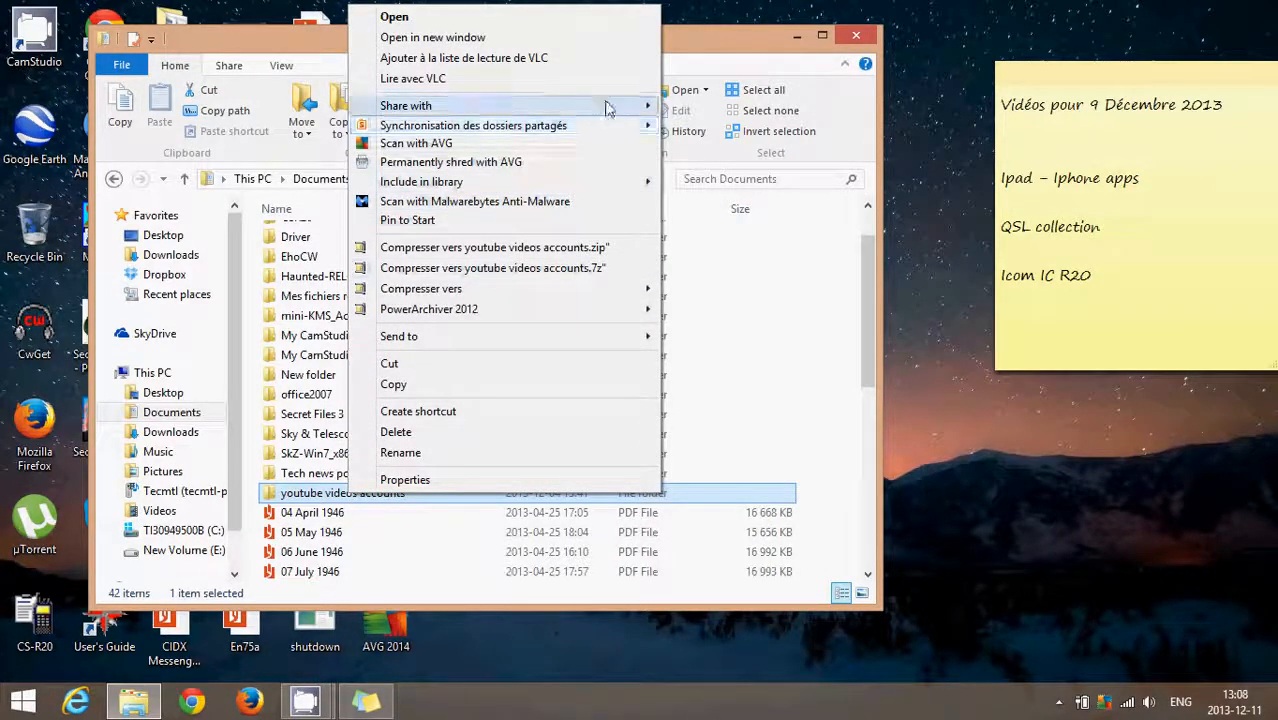
{"action": "mouse_move", "coordinate": [607, 107]}
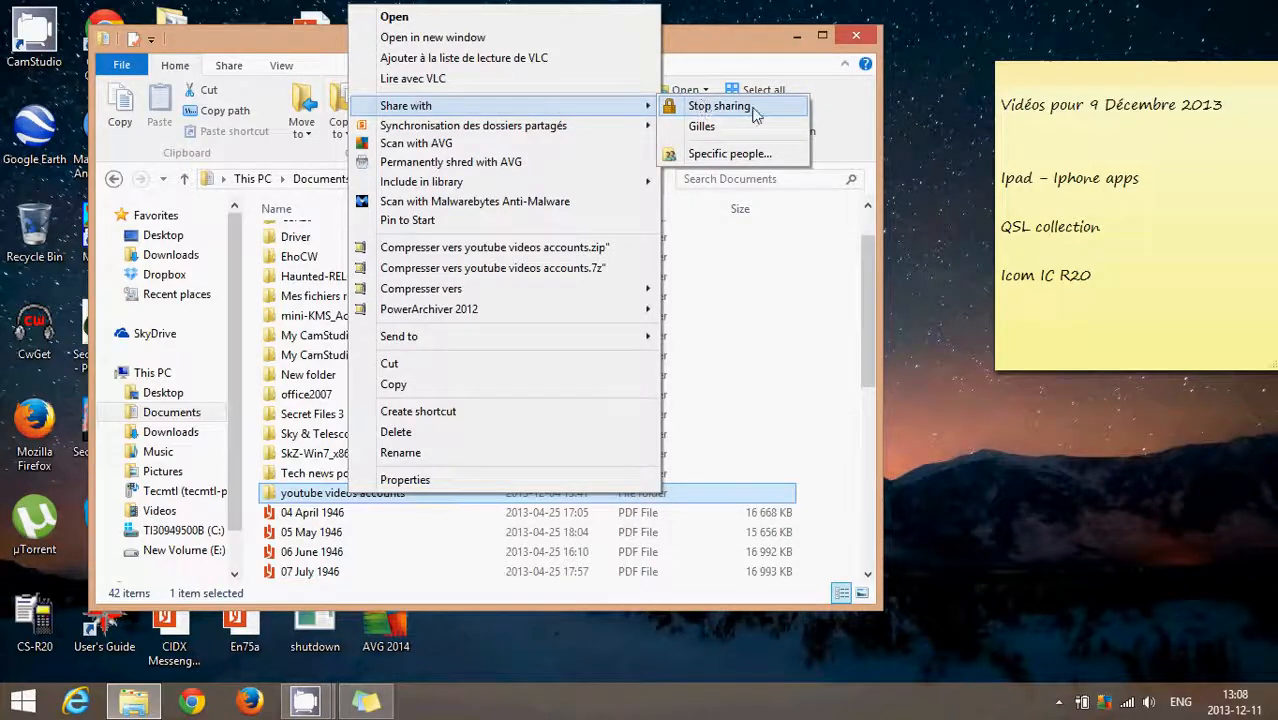
{"action": "left_click", "coordinate": [729, 154]}
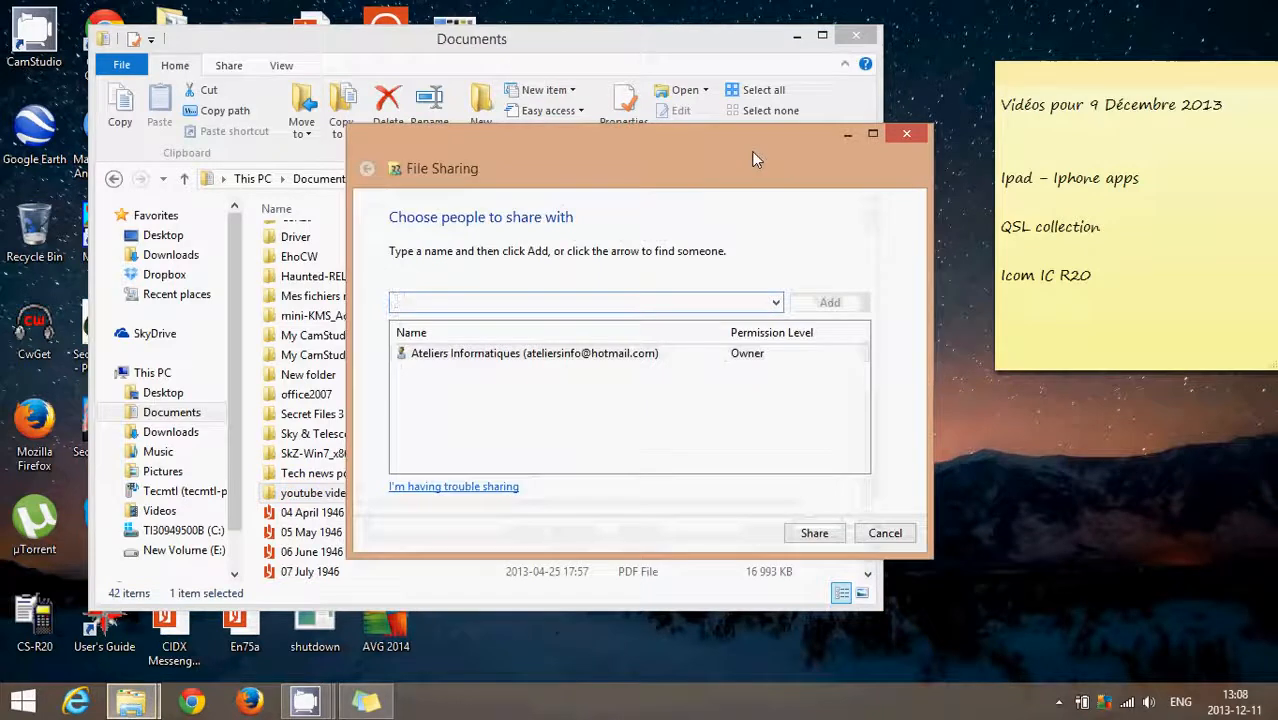
Review the people available for sharing, try the option to create a new user, and close the User Accounts window.
{"action": "left_click", "coordinate": [775, 303]}
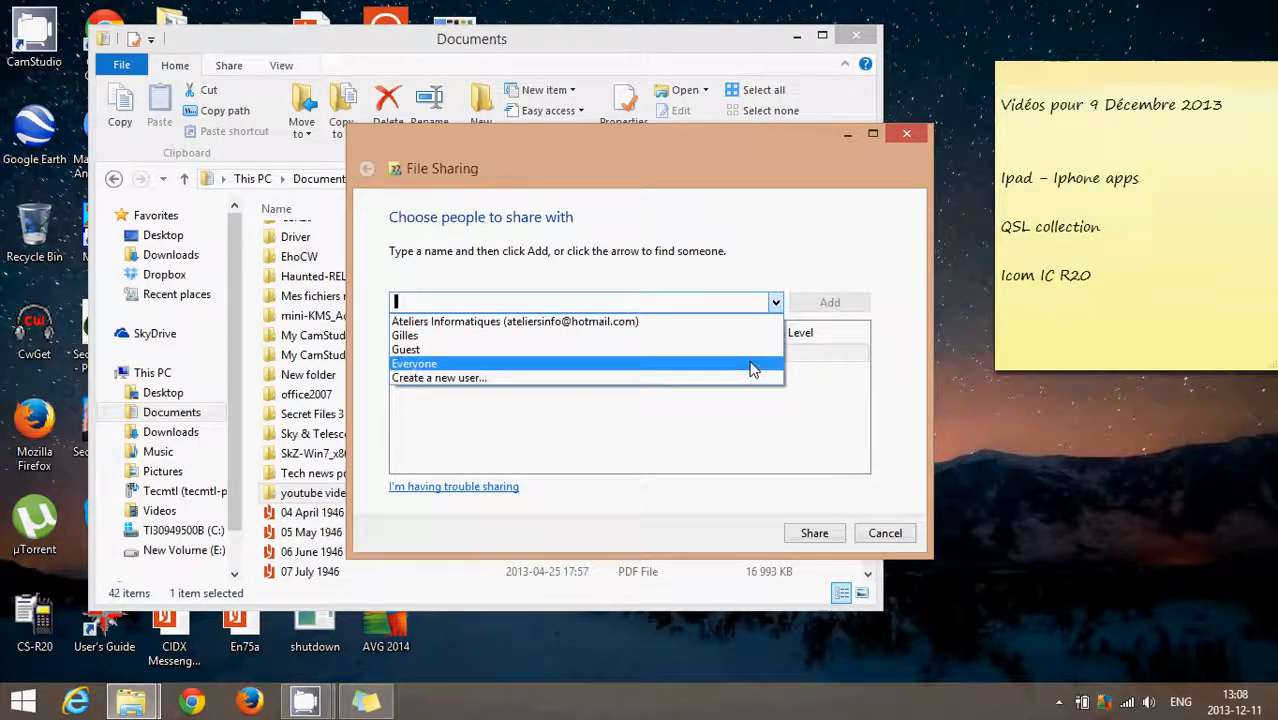
{"action": "left_click", "coordinate": [810, 234]}
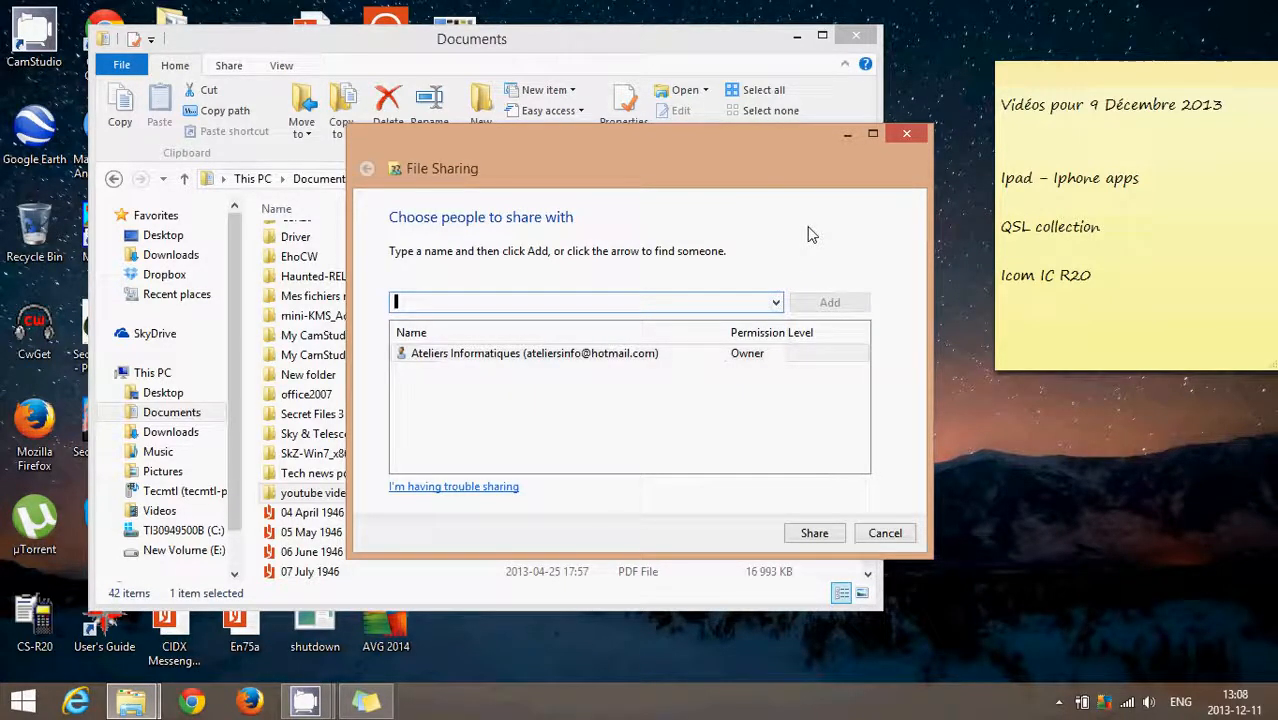
{"action": "left_click", "coordinate": [775, 303]}
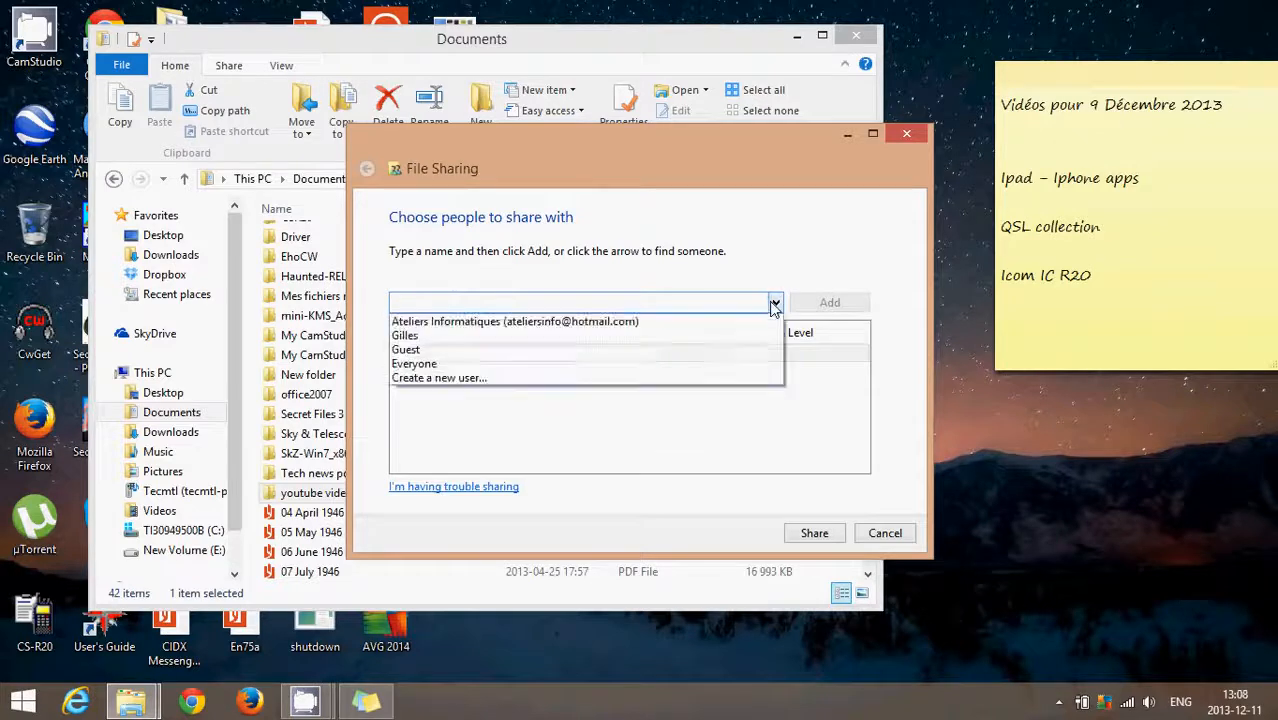
{"action": "left_click", "coordinate": [765, 379]}
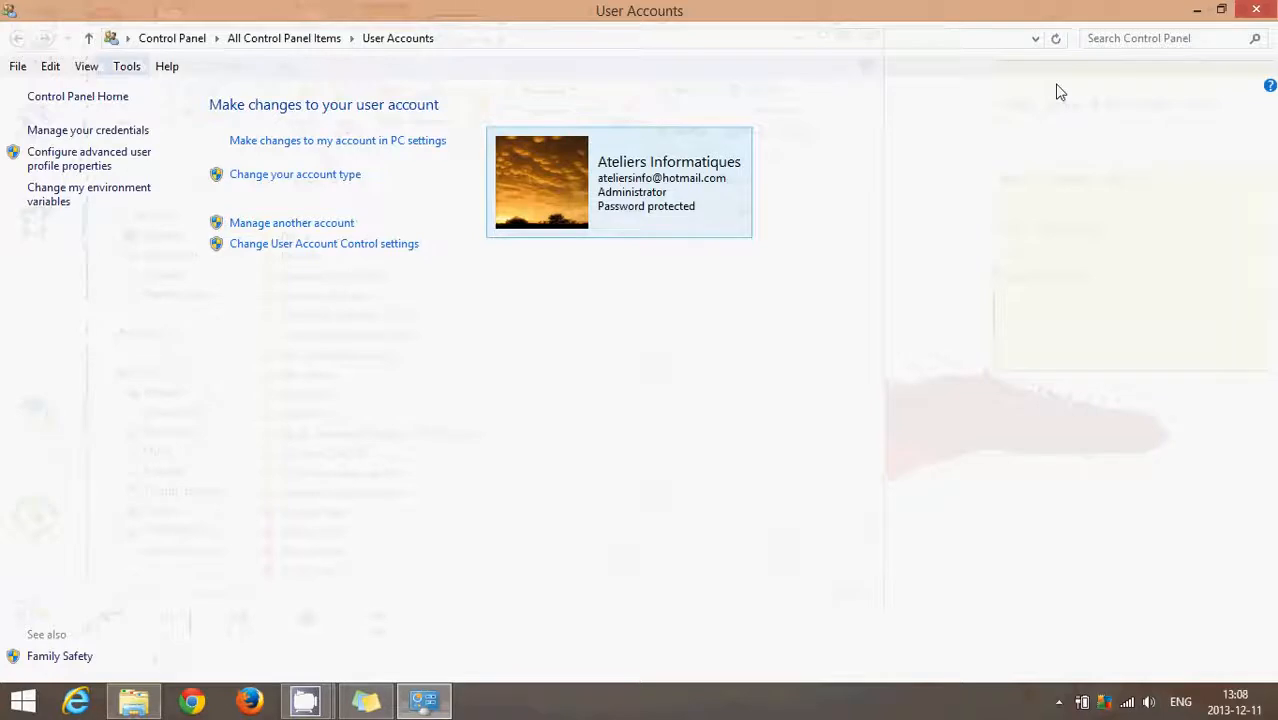
{"action": "left_click", "coordinate": [1266, 9]}
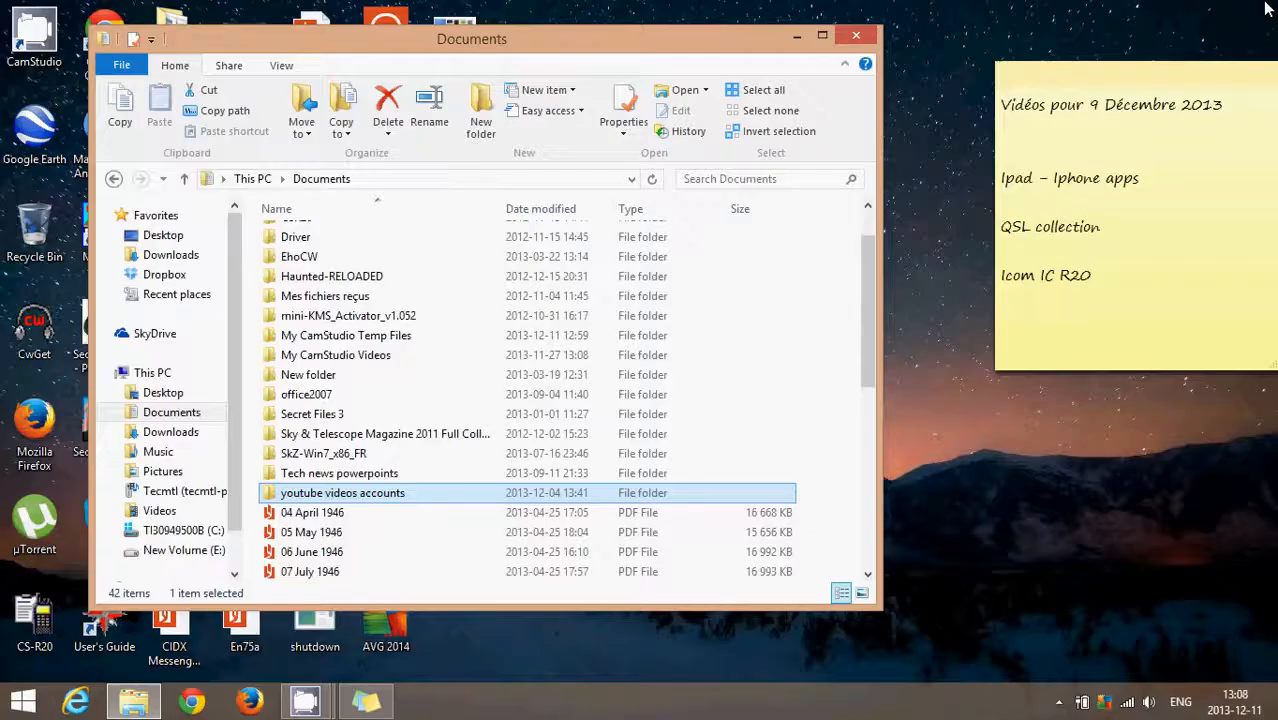
Reopen the specific people sharing settings for the youtube videos accounts folder.
{"action": "right_click", "coordinate": [388, 500]}
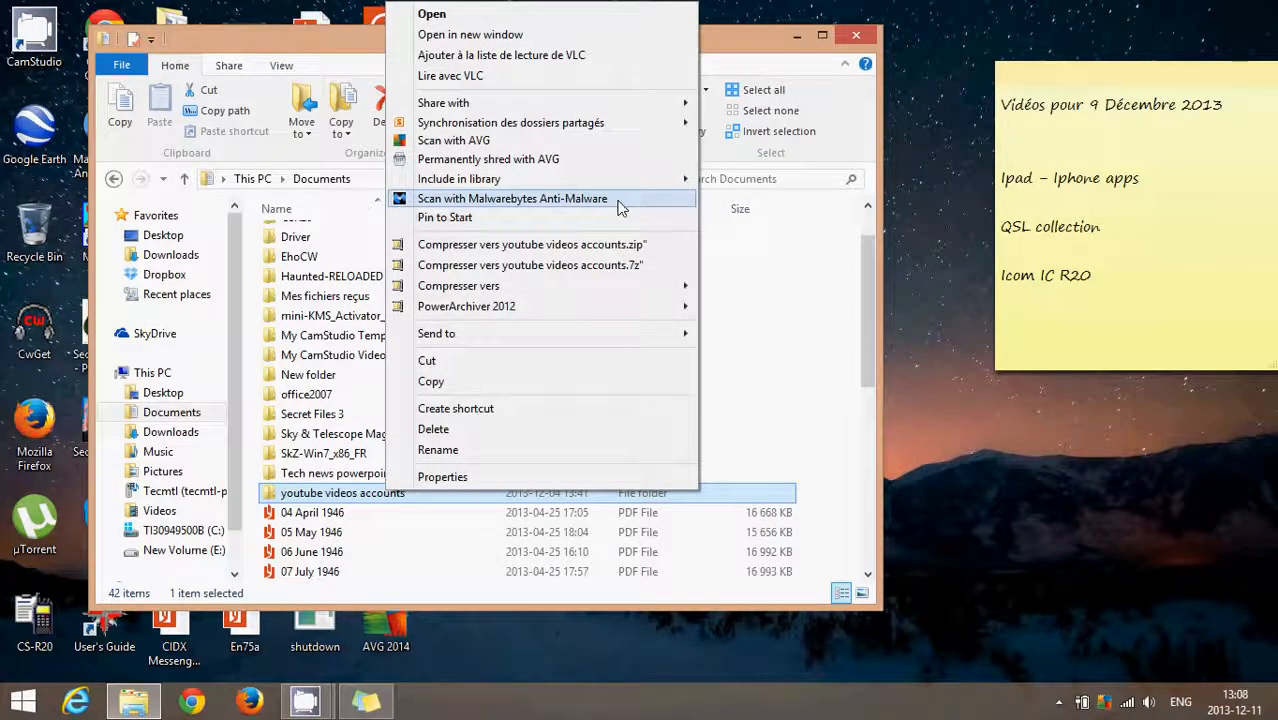
{"action": "mouse_move", "coordinate": [672, 104]}
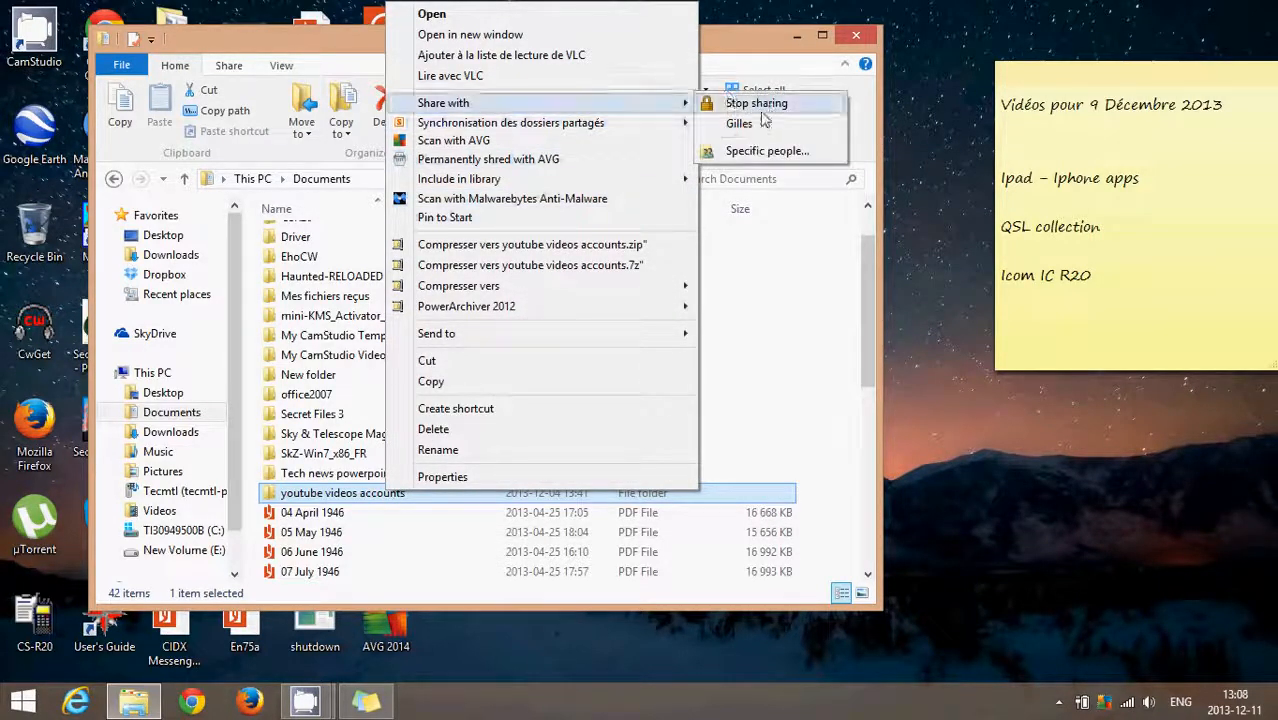
{"action": "left_click", "coordinate": [765, 152]}
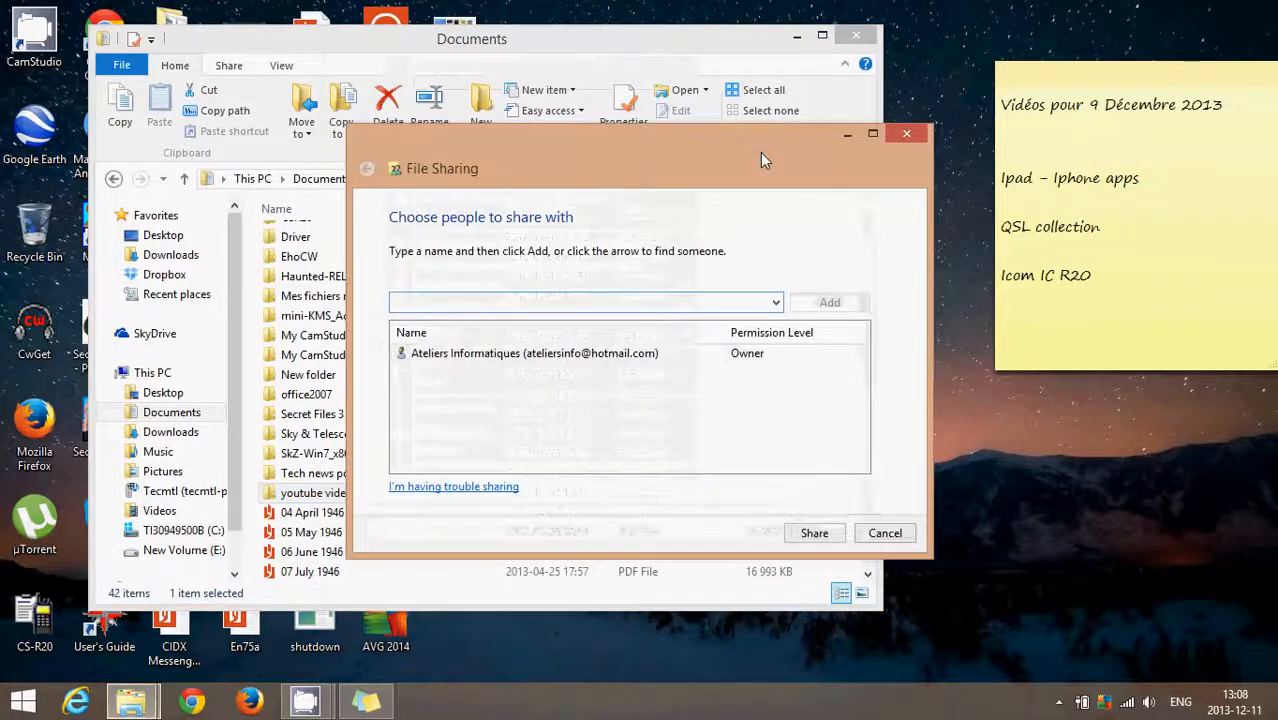
Add Everyone to the people the folder is shared with and set their permission level to Read/Write.
{"action": "left_click", "coordinate": [776, 302]}
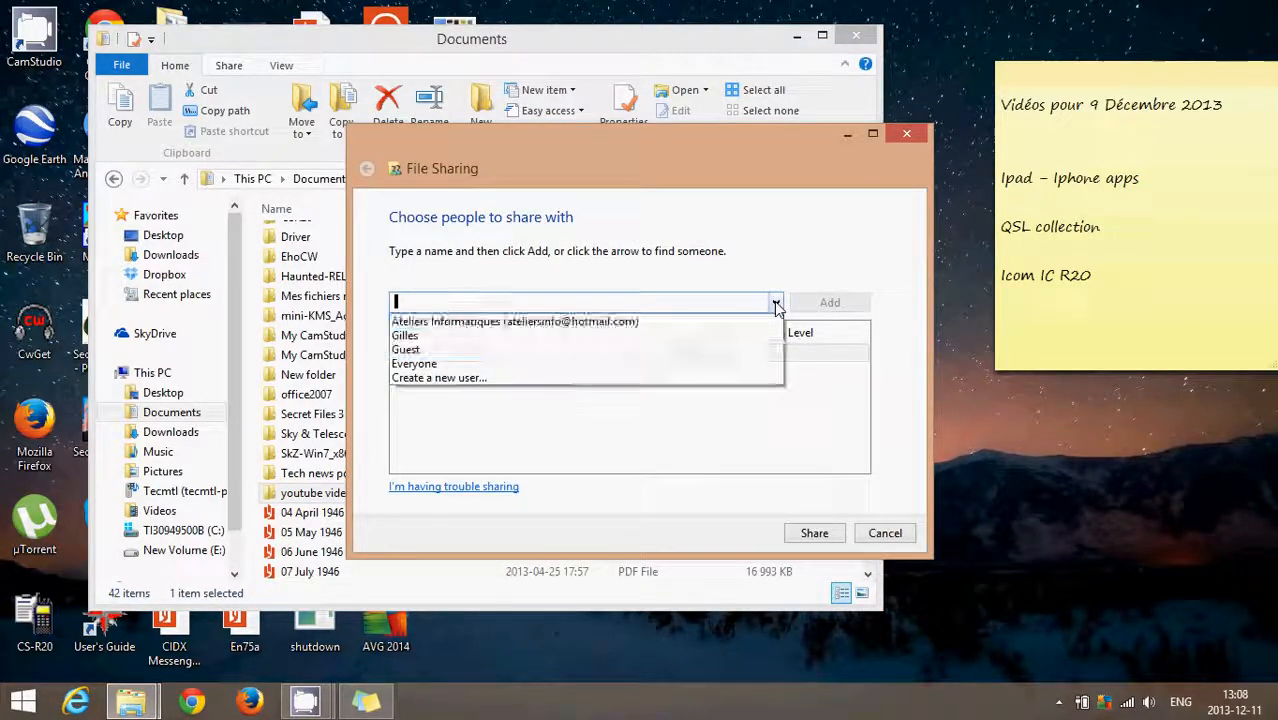
{"action": "left_click", "coordinate": [758, 365]}
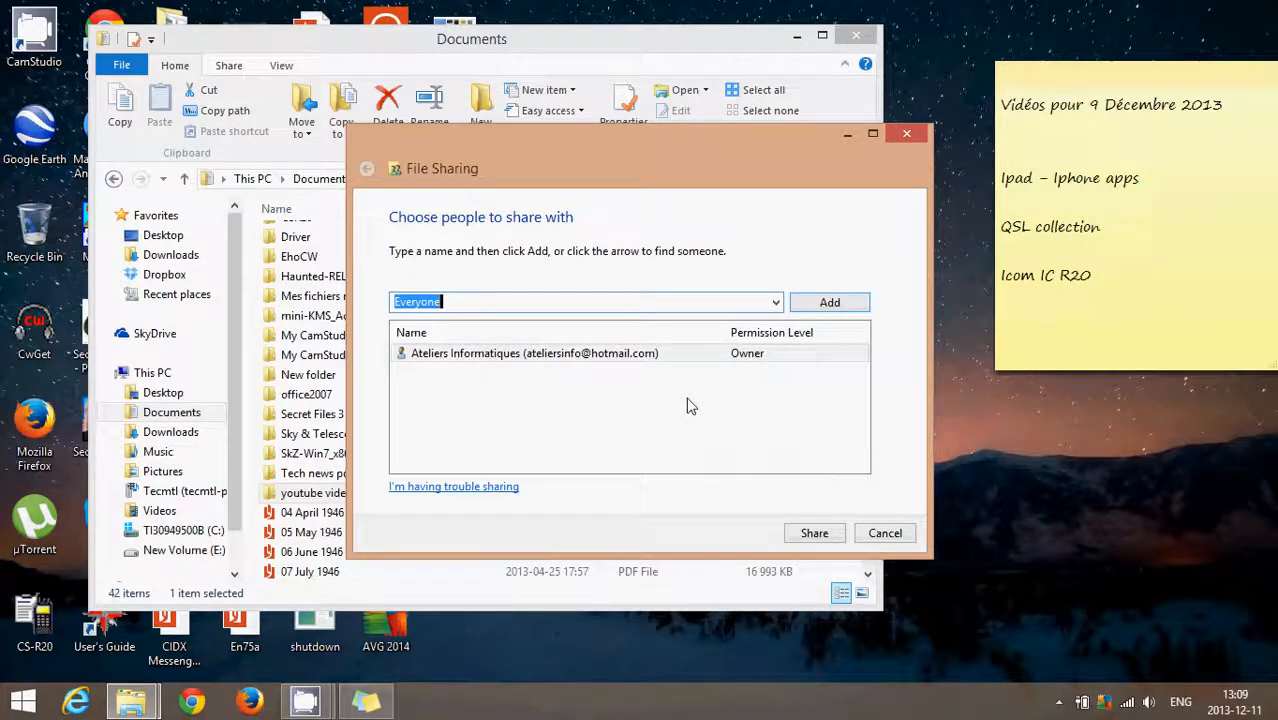
{"action": "left_click", "coordinate": [826, 314]}
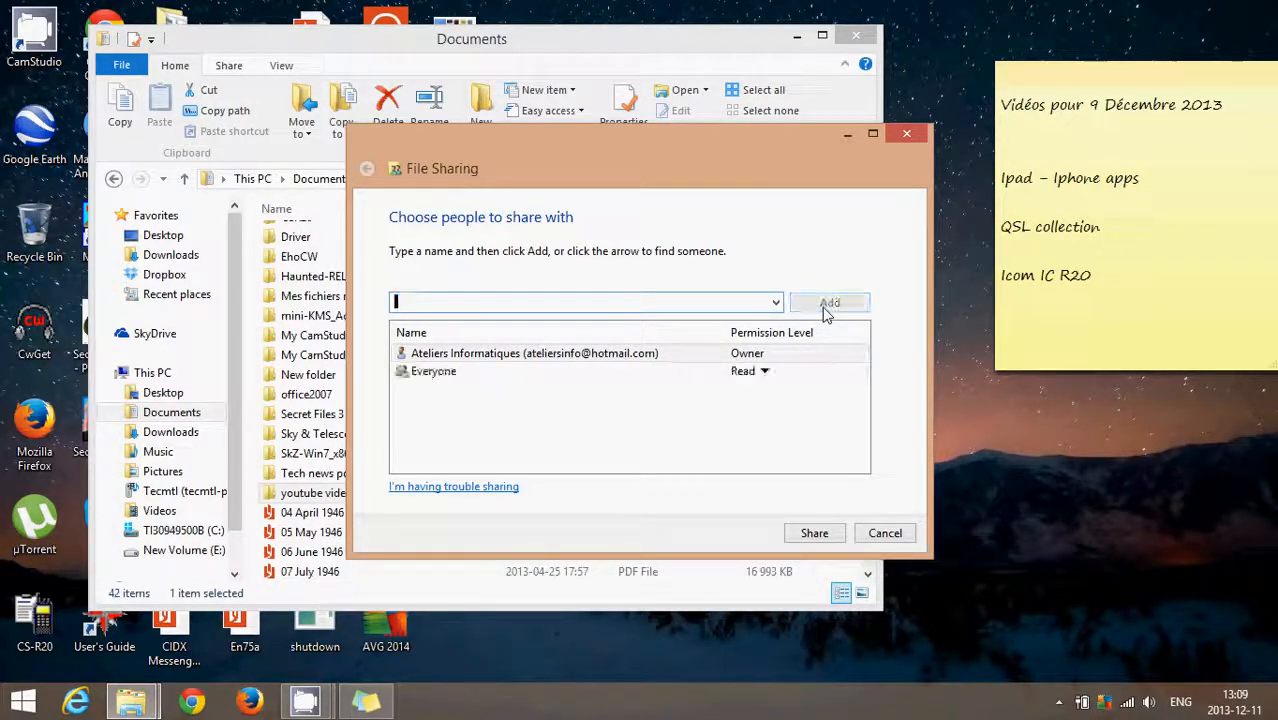
{"action": "left_click", "coordinate": [765, 373]}
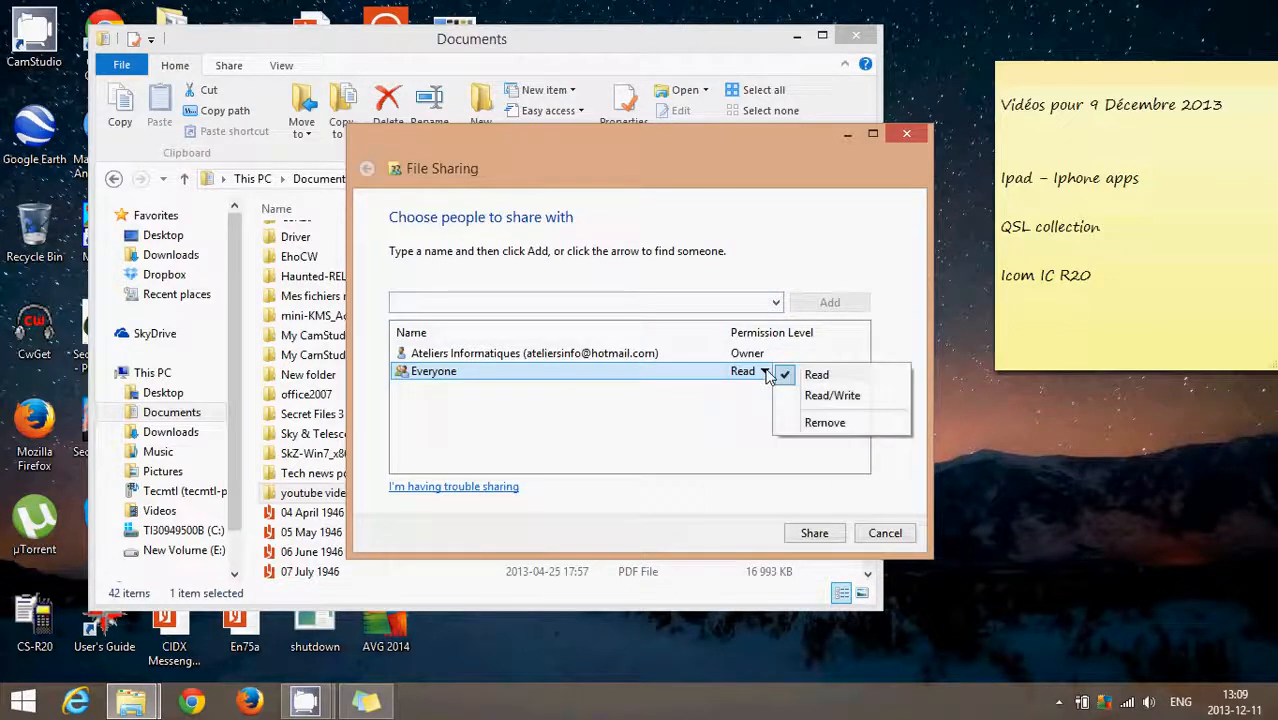
{"action": "left_click", "coordinate": [814, 402]}
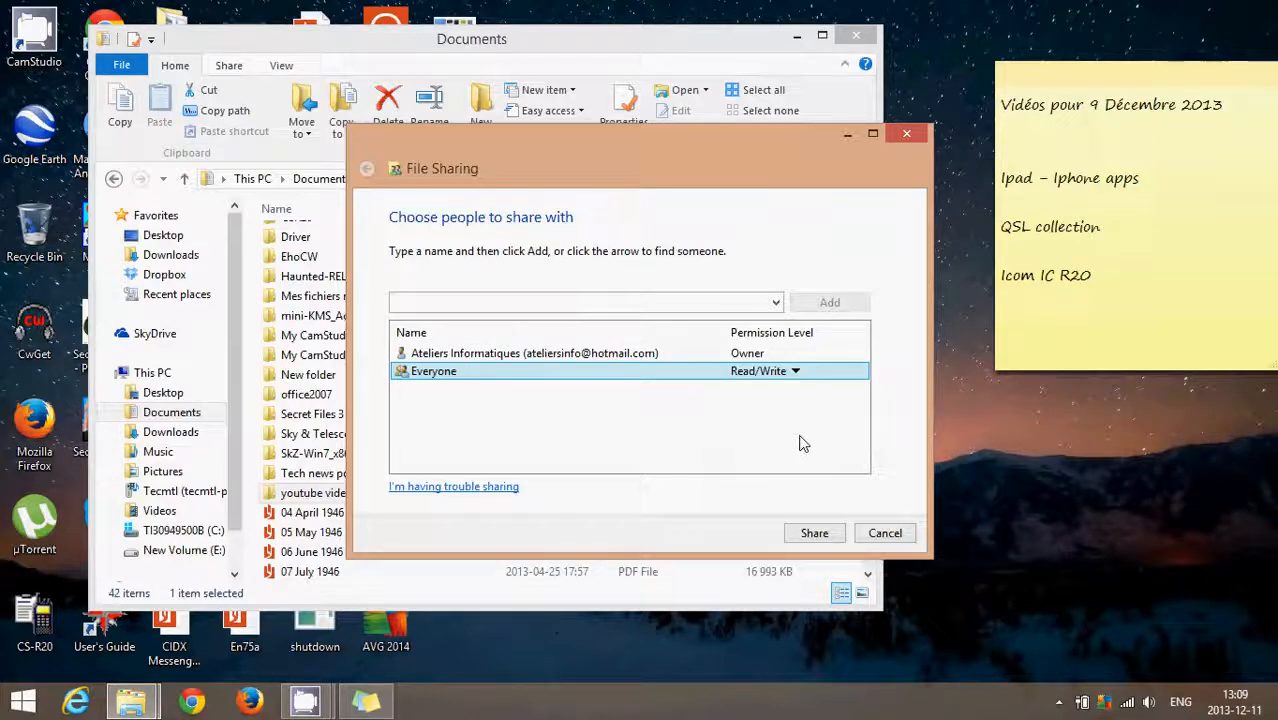
Remove Everyone from the list of people the folder is shared with.
{"action": "left_click", "coordinate": [783, 381]}
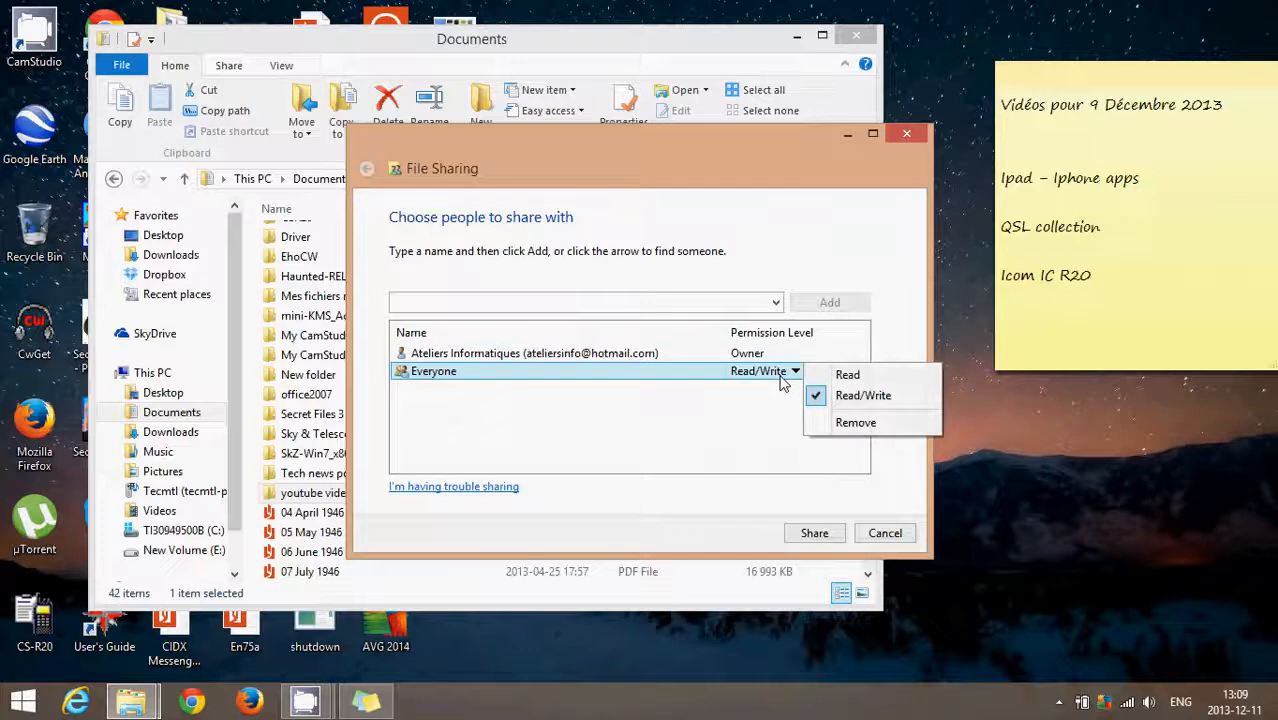
{"action": "left_click", "coordinate": [850, 423]}
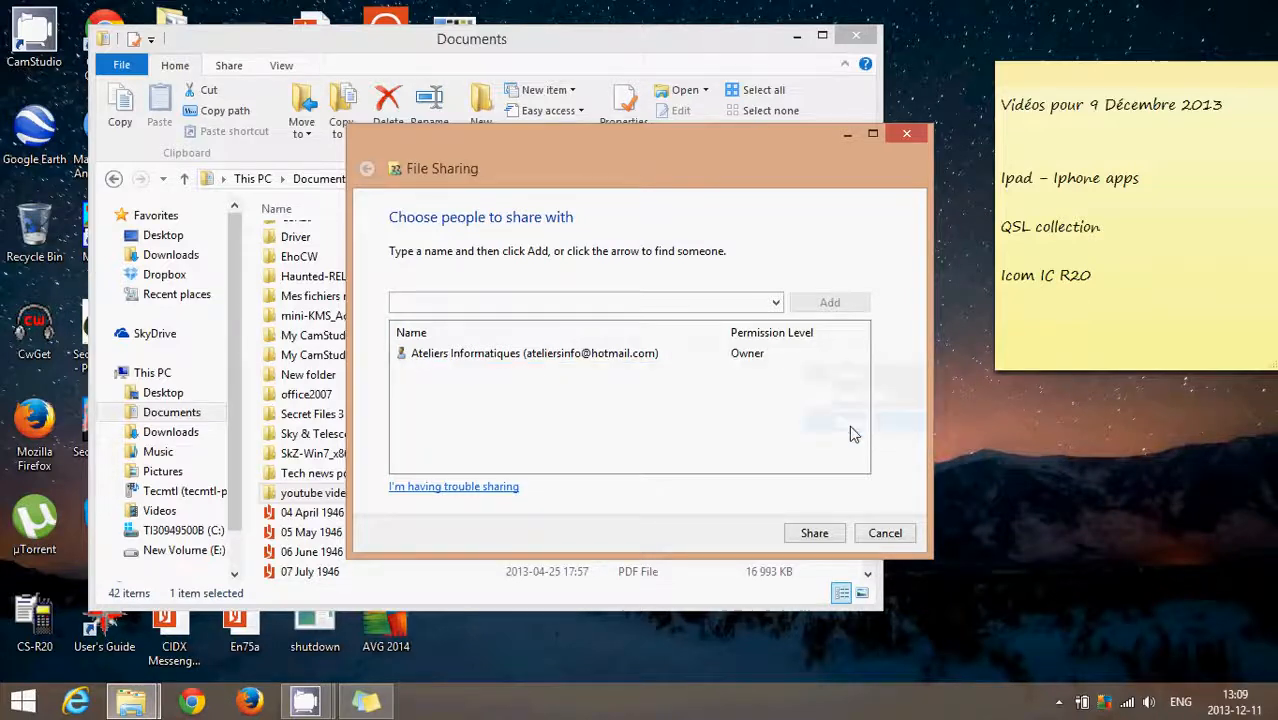
{"action": "key", "text": "super+c"}
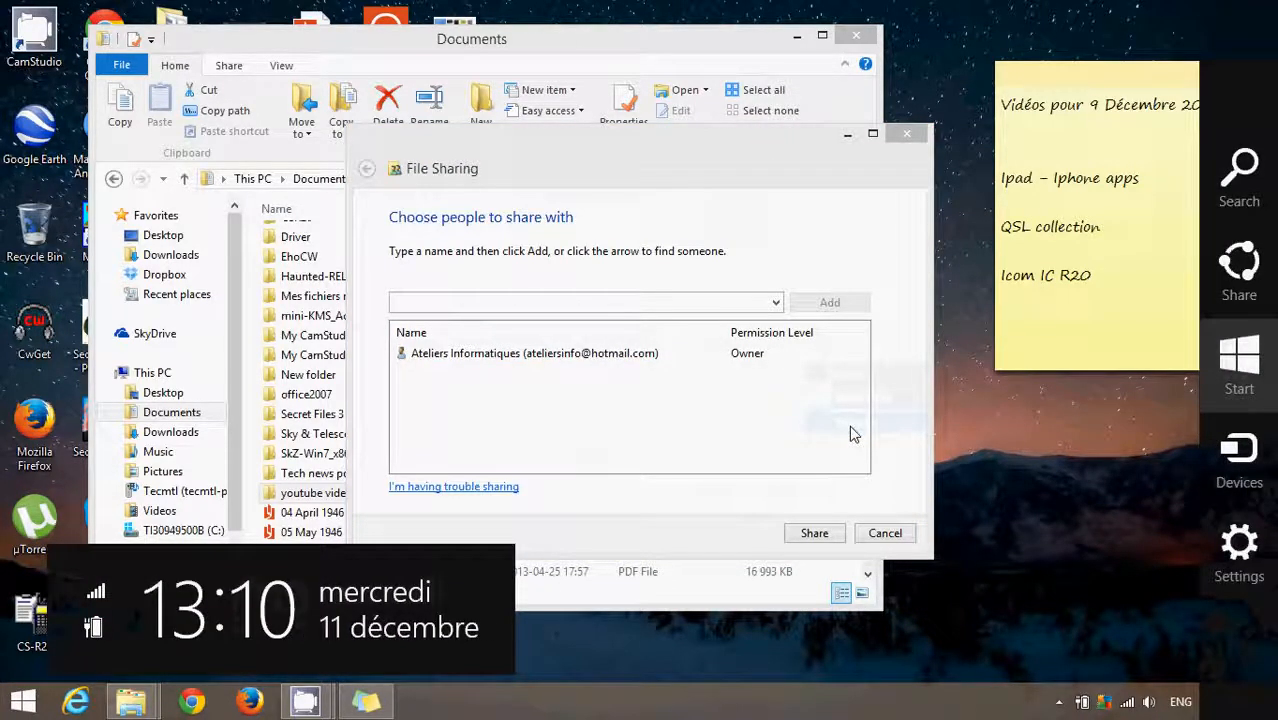
{"action": "key", "text": "Escape"}
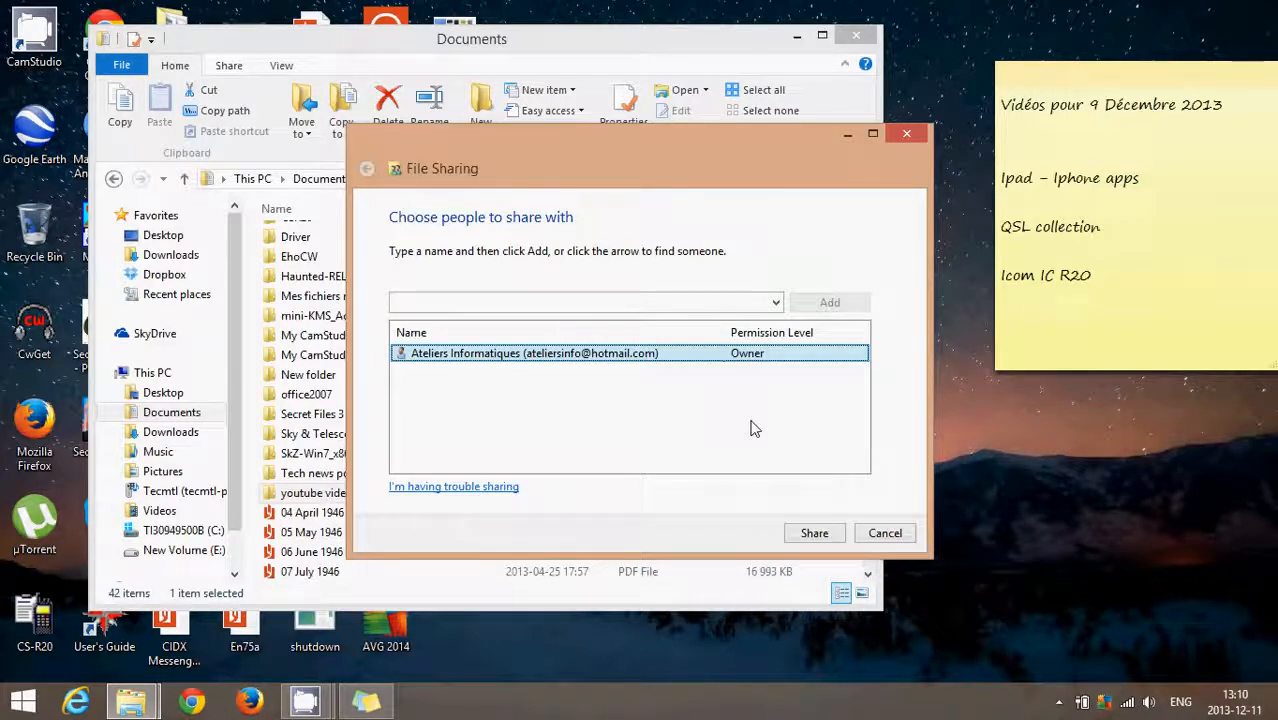
Share the youtube videos accounts folder with Everyone at the Read/Write permission level and finish the file sharing setup.
{"action": "left_click", "coordinate": [779, 304]}
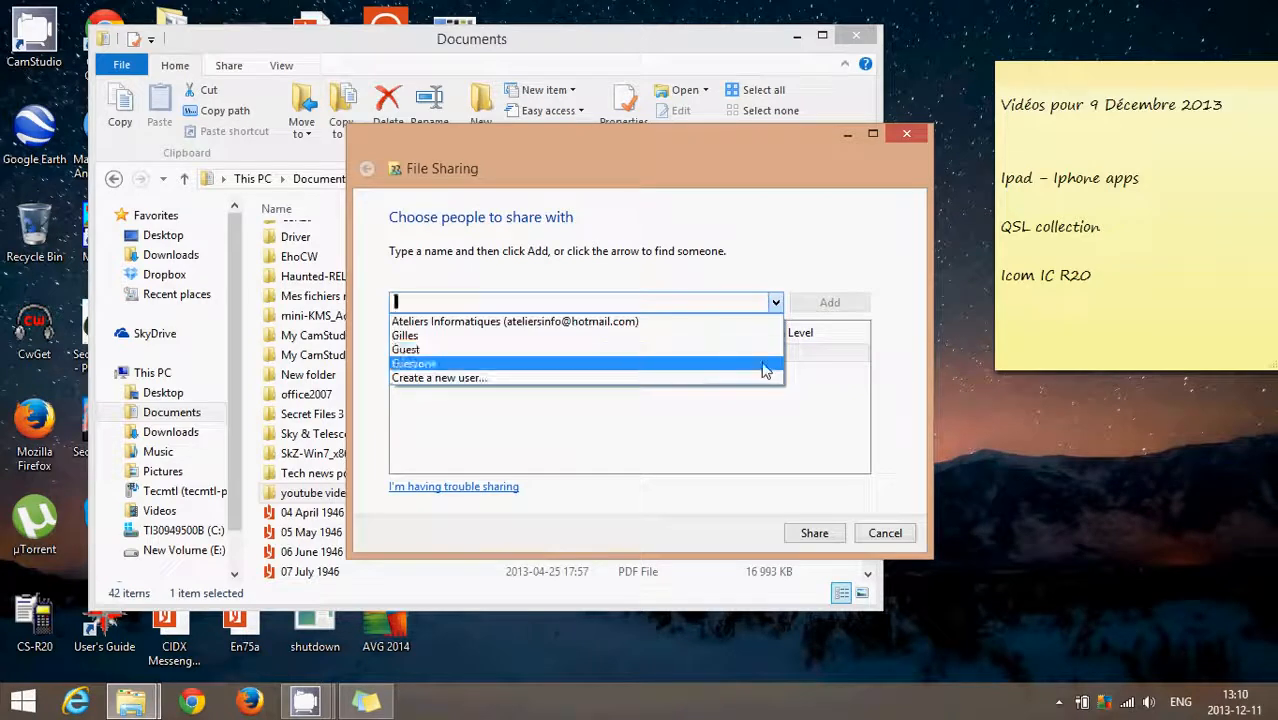
{"action": "left_click", "coordinate": [761, 361]}
{"action": "left_click", "coordinate": [818, 303]}
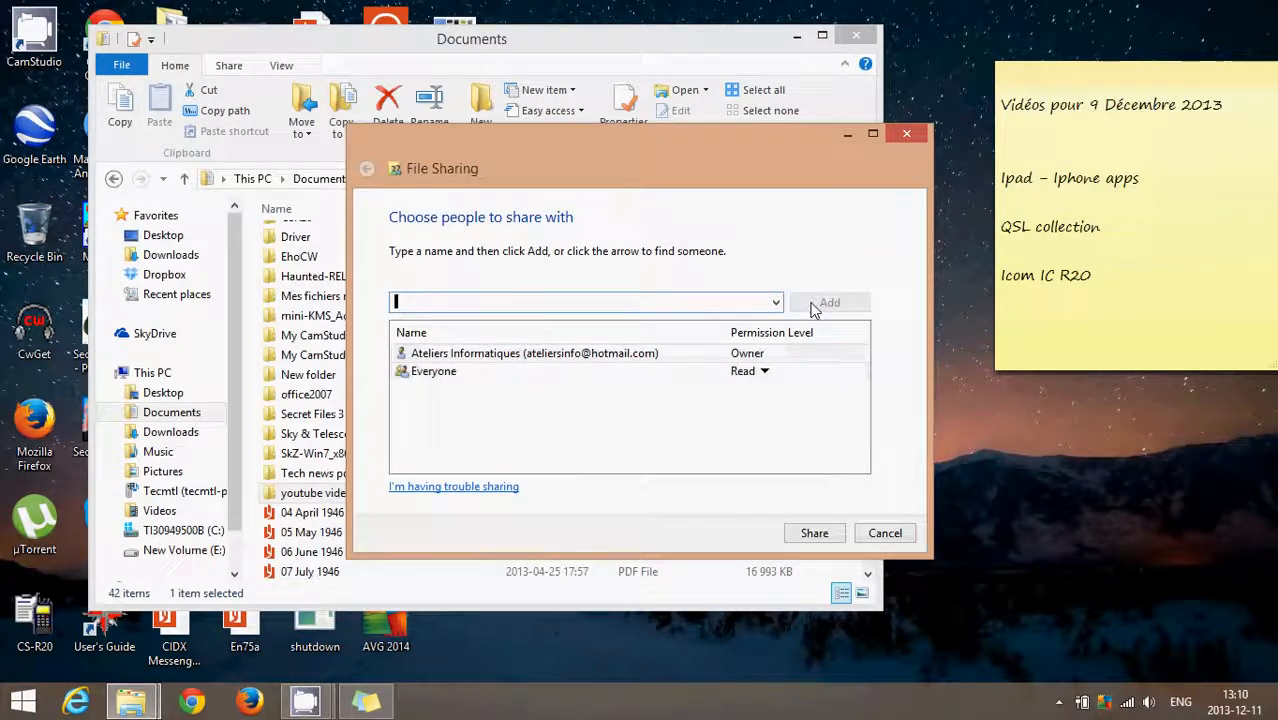
{"action": "left_click", "coordinate": [763, 373]}
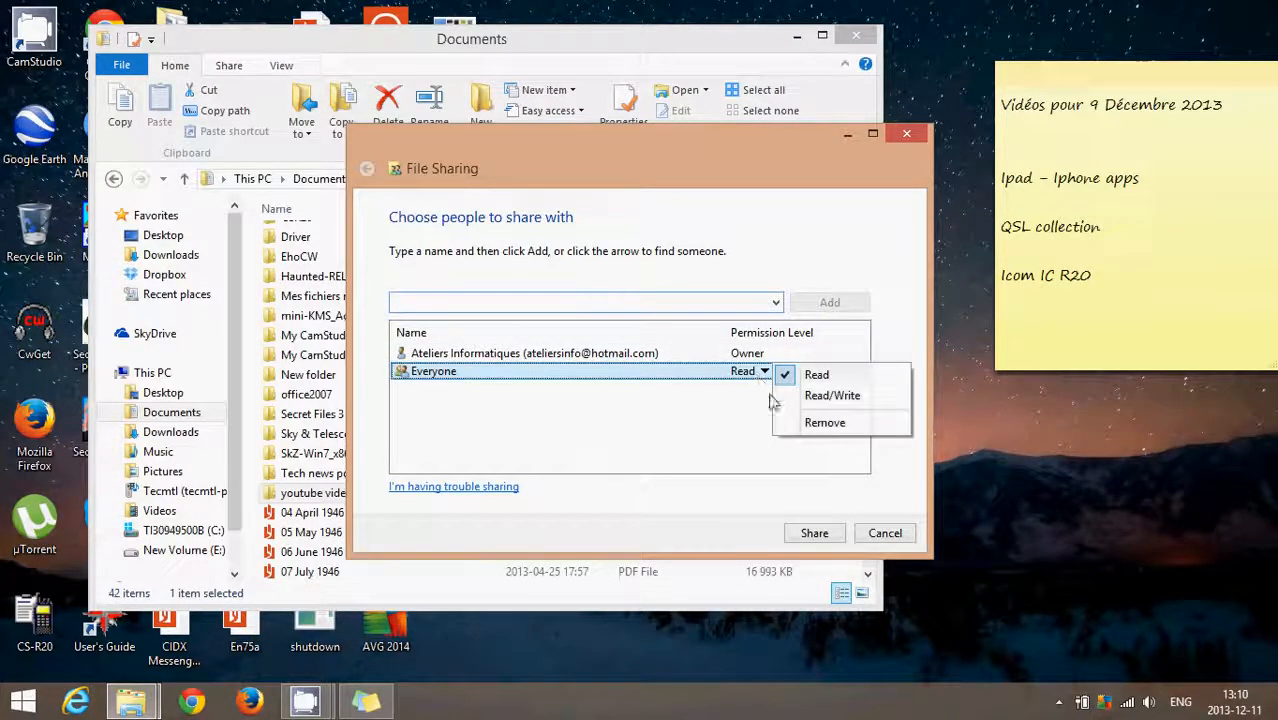
{"action": "left_click", "coordinate": [822, 398]}
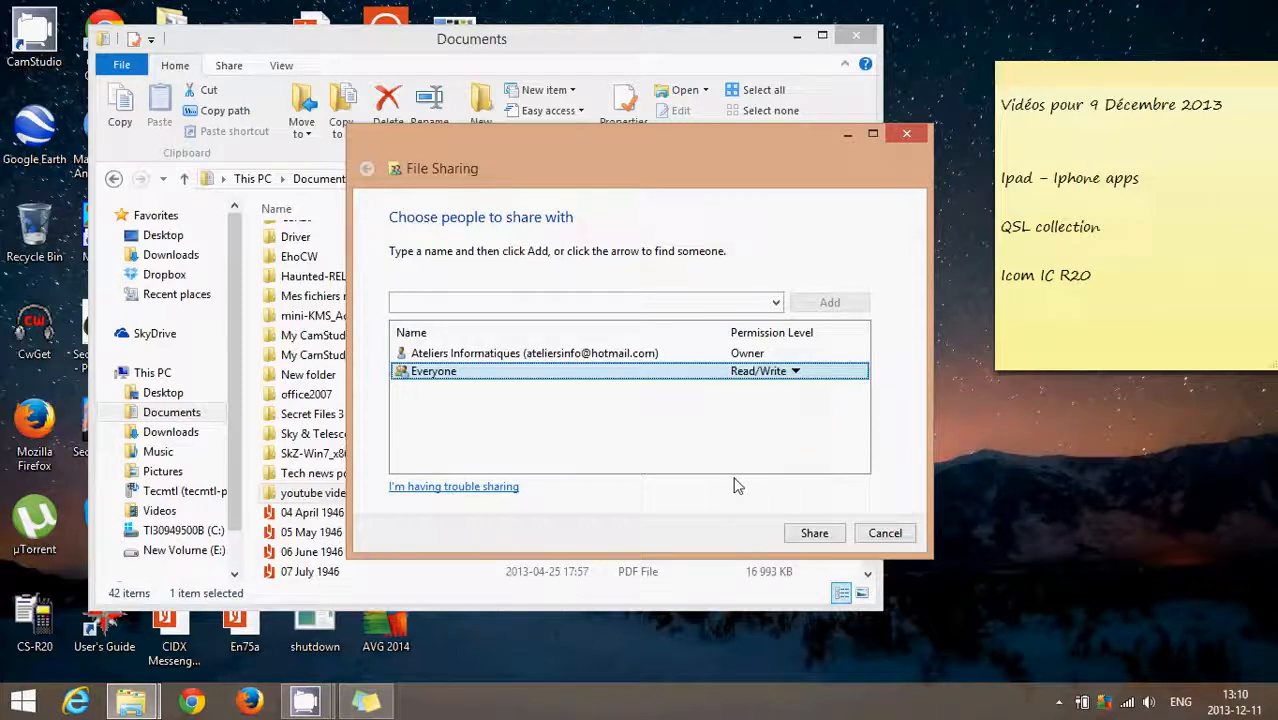
{"action": "left_click", "coordinate": [814, 533]}
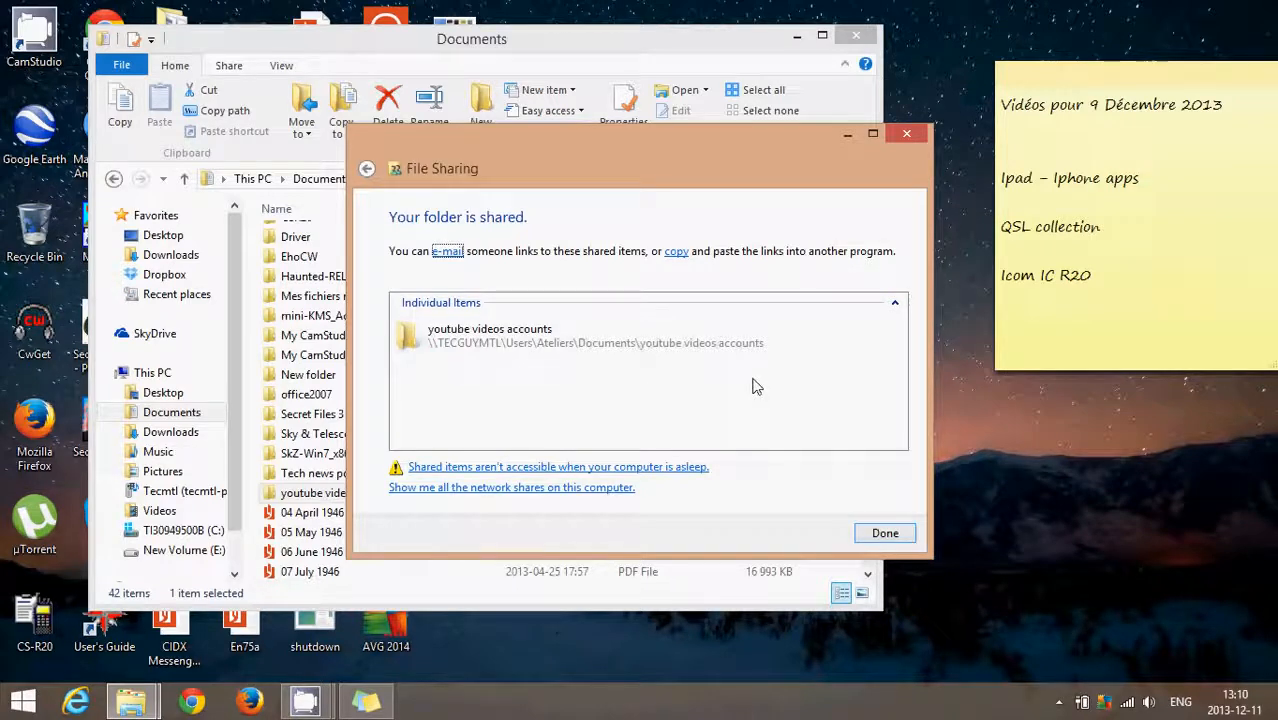
{"action": "left_click", "coordinate": [885, 533]}
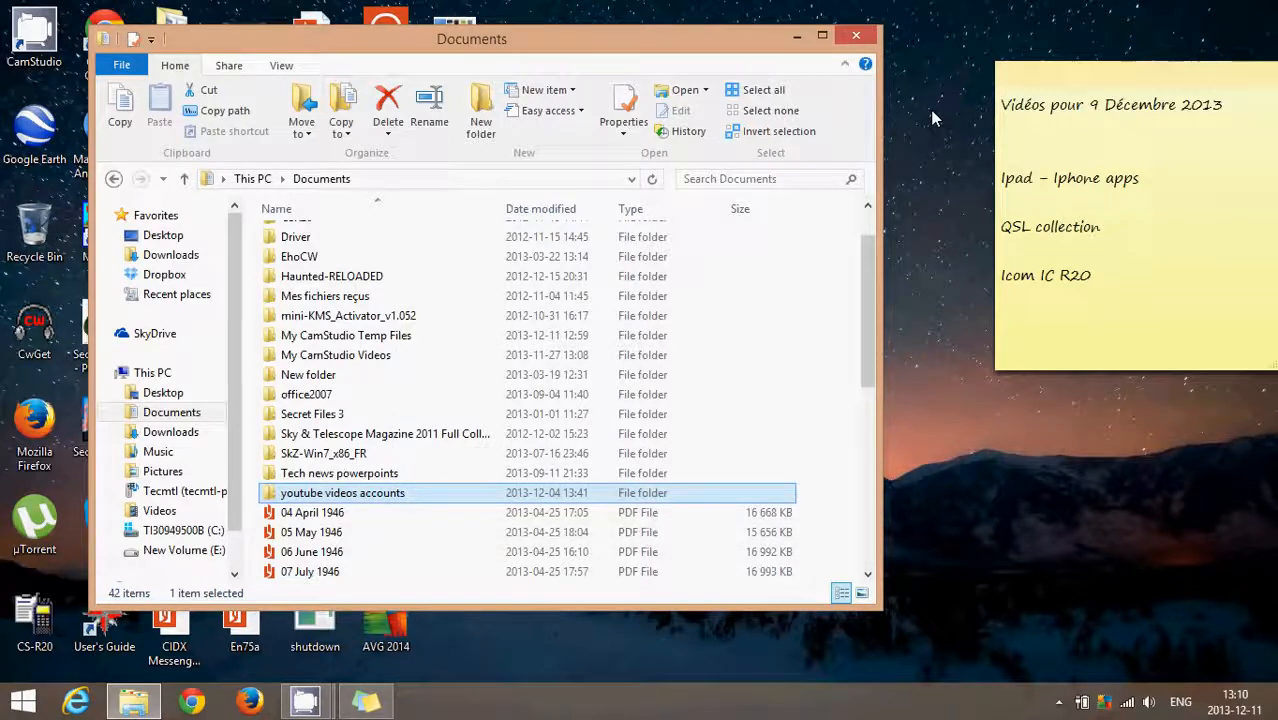
Close the Documents window, look over the Start screen tiles, and return to the desktop.
{"action": "left_click", "coordinate": [859, 37]}
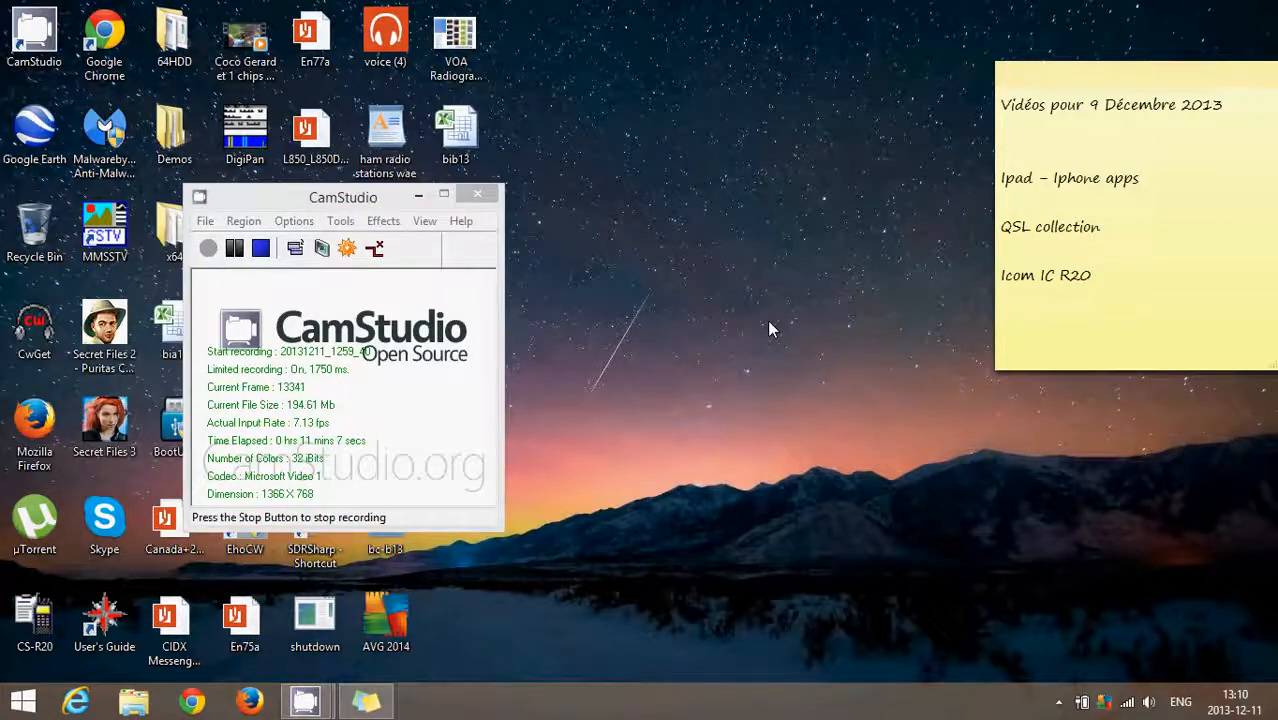
{"action": "key", "text": "super"}
{"action": "scroll", "coordinate": [768, 328], "scroll_direction": "down", "scroll_amount": 10}
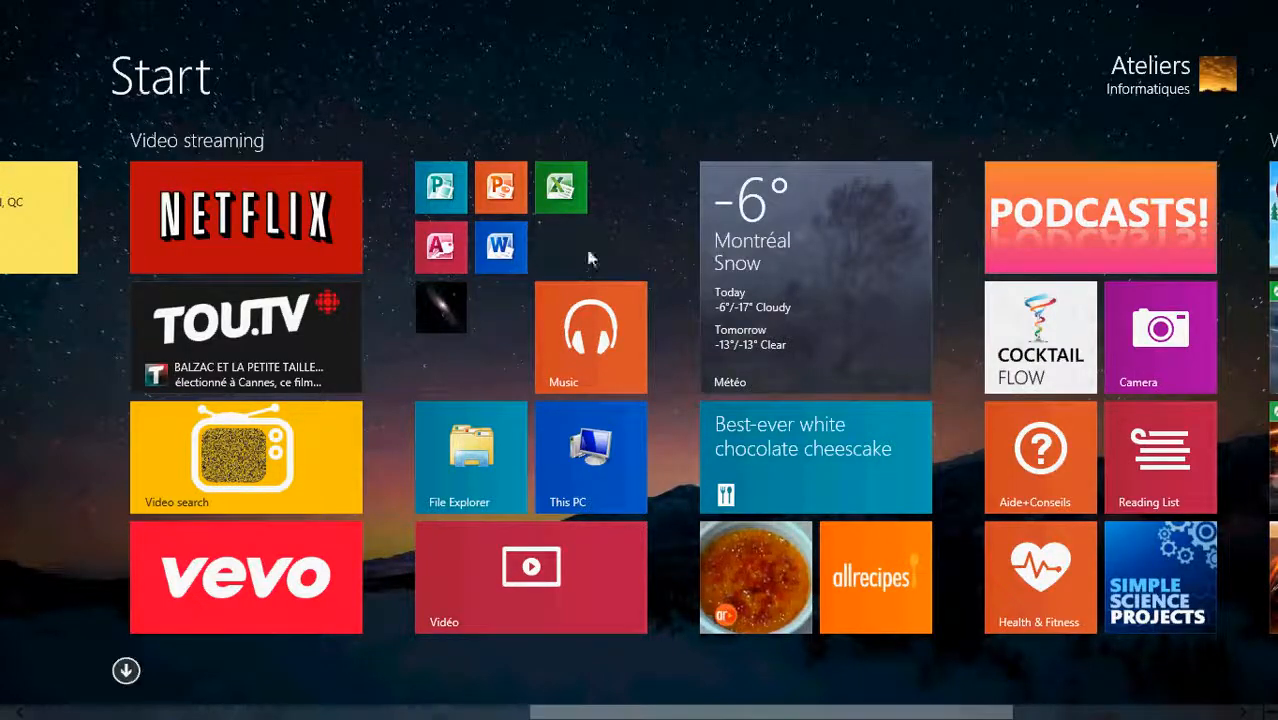
{"action": "key", "text": "super"}
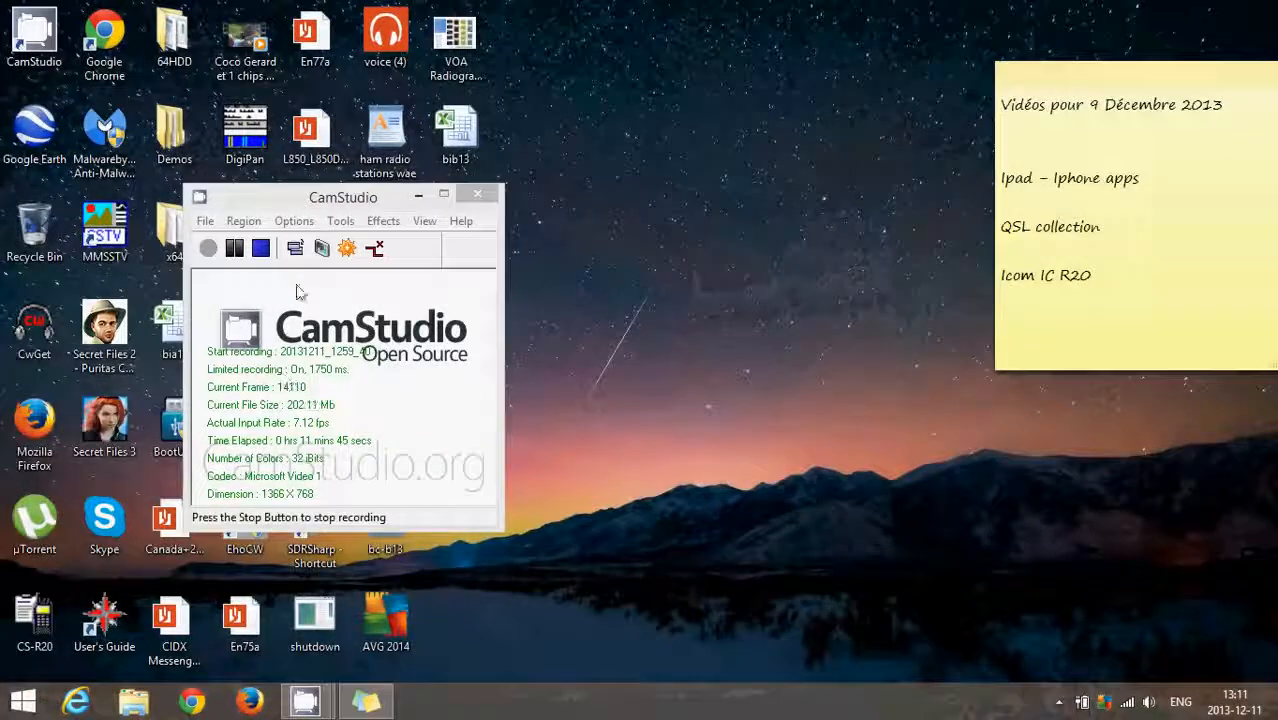